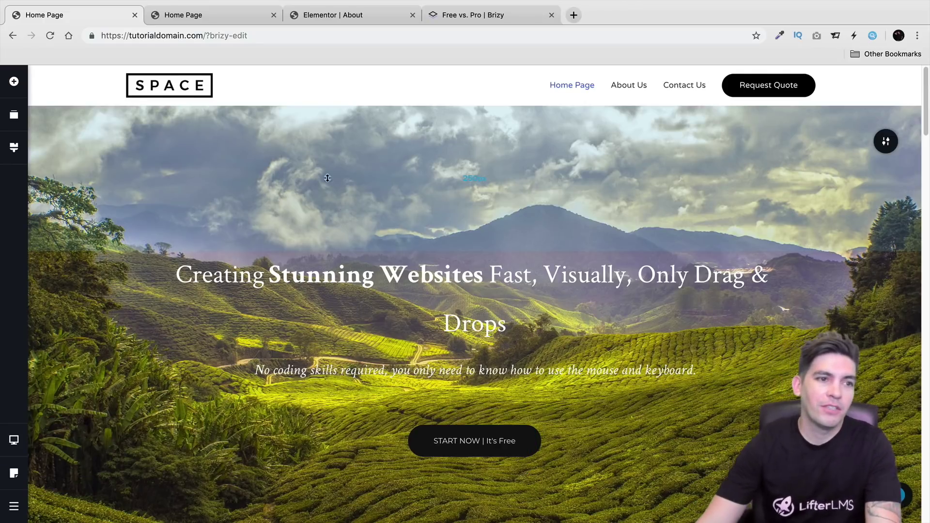
Toggle the Reorder Blocks panel, then open the Styling settings showing Swipe as the current style
left_click(15, 115)
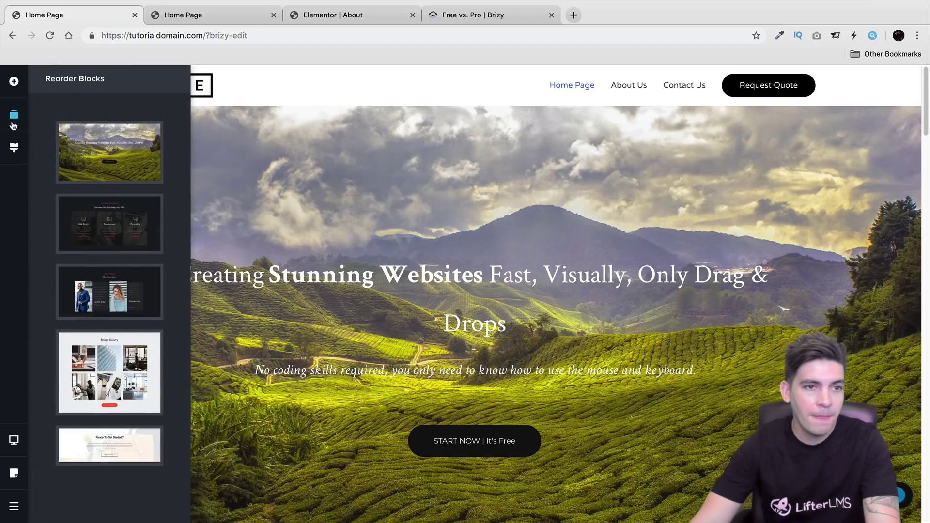
left_click(283, 128)
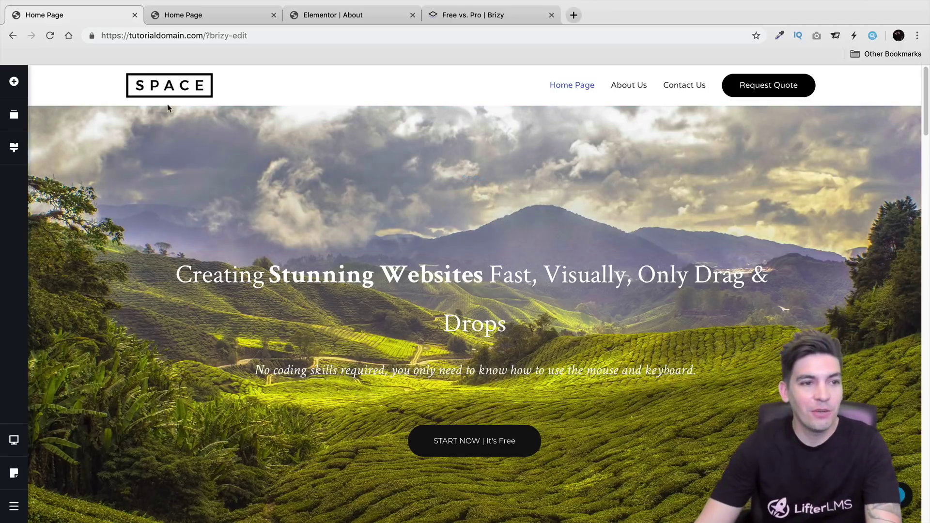
left_click(16, 117)
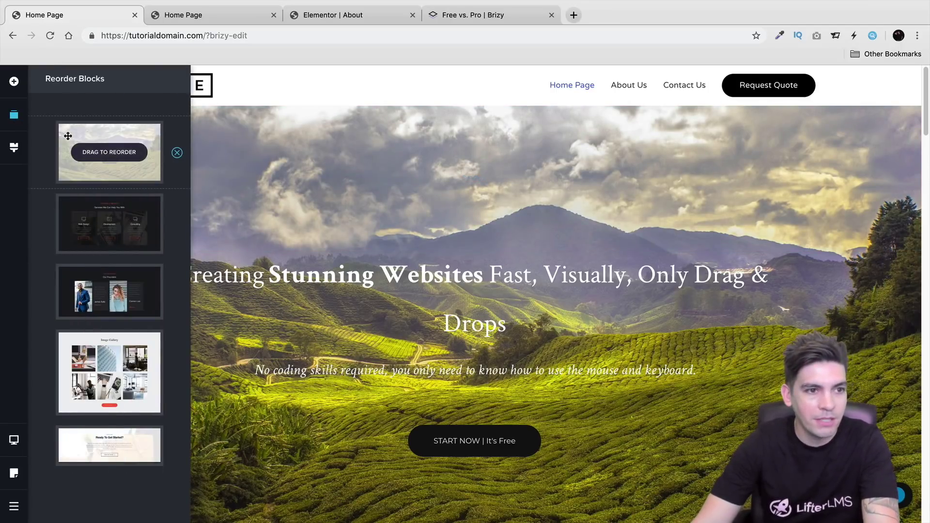
left_click(14, 148)
Browse the Current Style list and apply the Startapp style
left_click(79, 135)
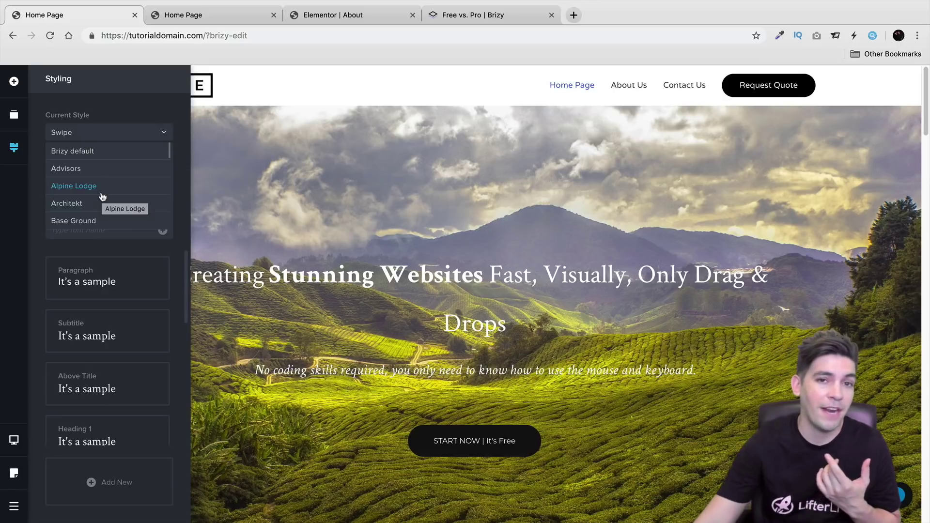
scroll(109, 204, "down", 5)
scroll(237, 222, "down", 6)
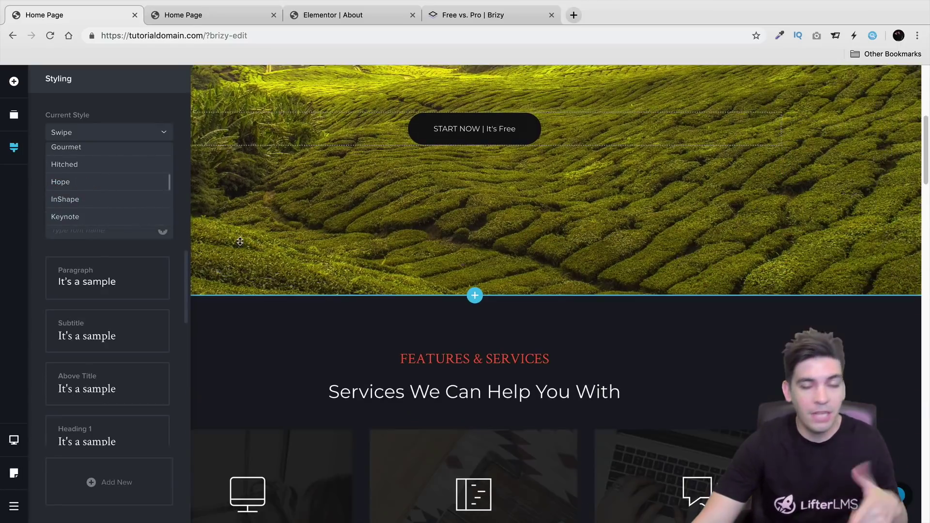
scroll(239, 238, "down", 7)
scroll(239, 232, "up", 5)
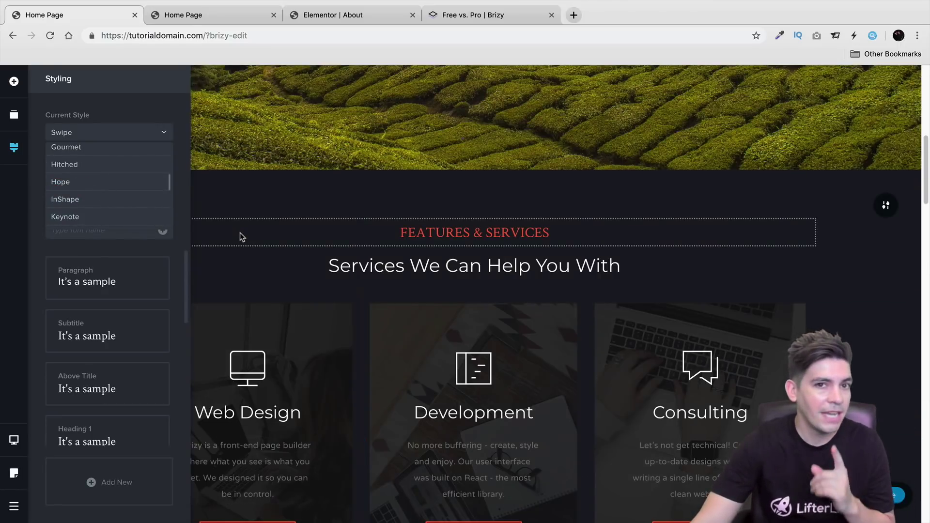
scroll(240, 233, "down", 2)
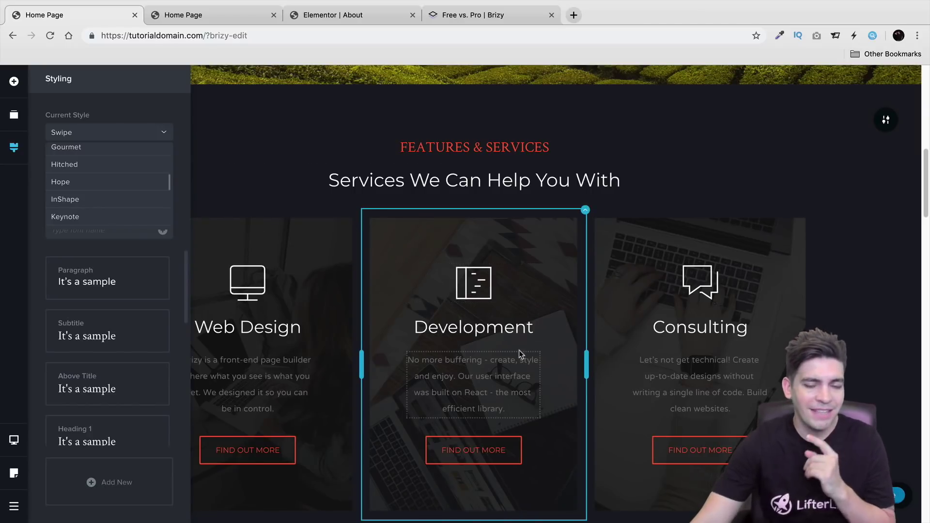
scroll(519, 350, "down", 1)
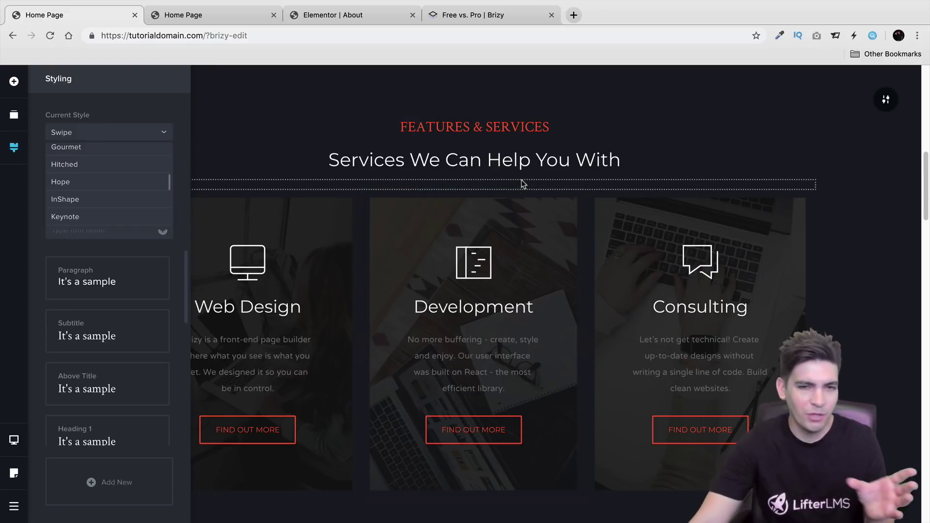
scroll(124, 180, "down", 5)
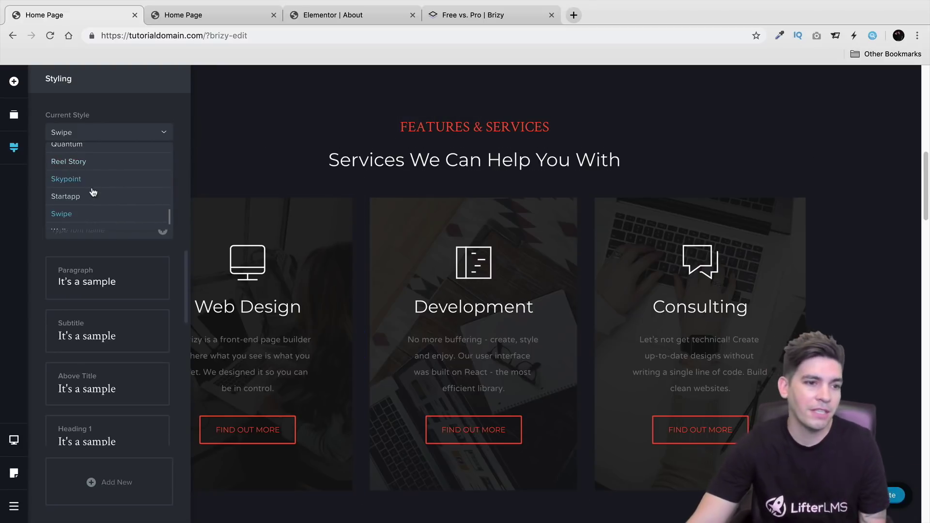
left_click(89, 197)
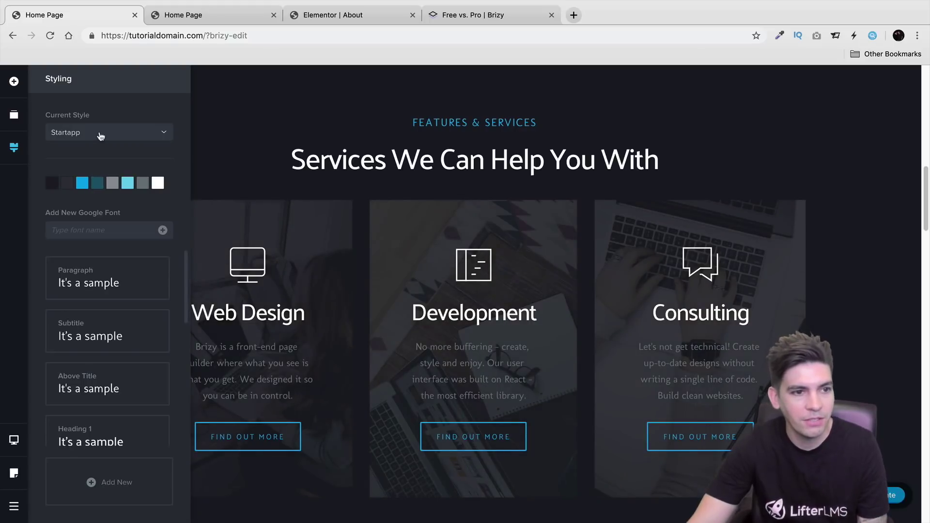
Try the Skypoint, Wellness and Yoga styles on the page in turn
left_click(101, 137)
left_click(94, 179)
left_click(116, 138)
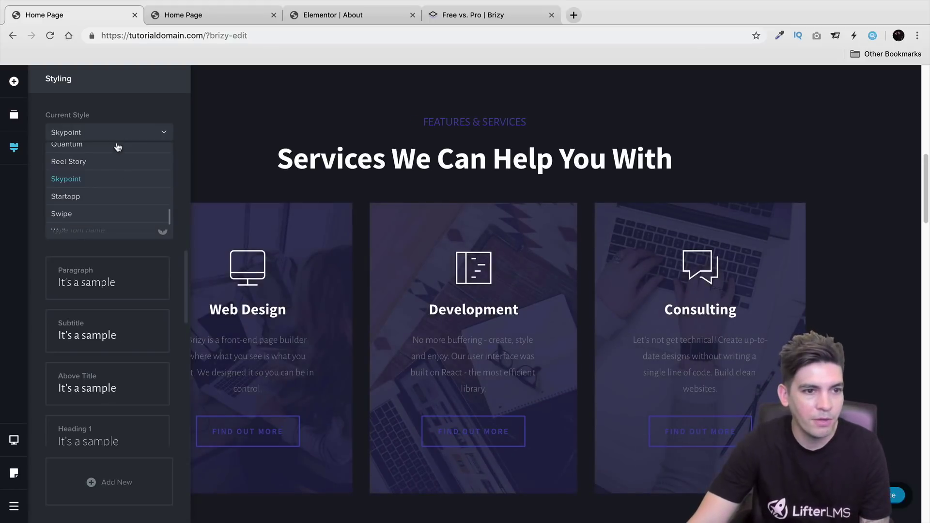
scroll(117, 194, "down", 2)
left_click(115, 204)
left_click(124, 133)
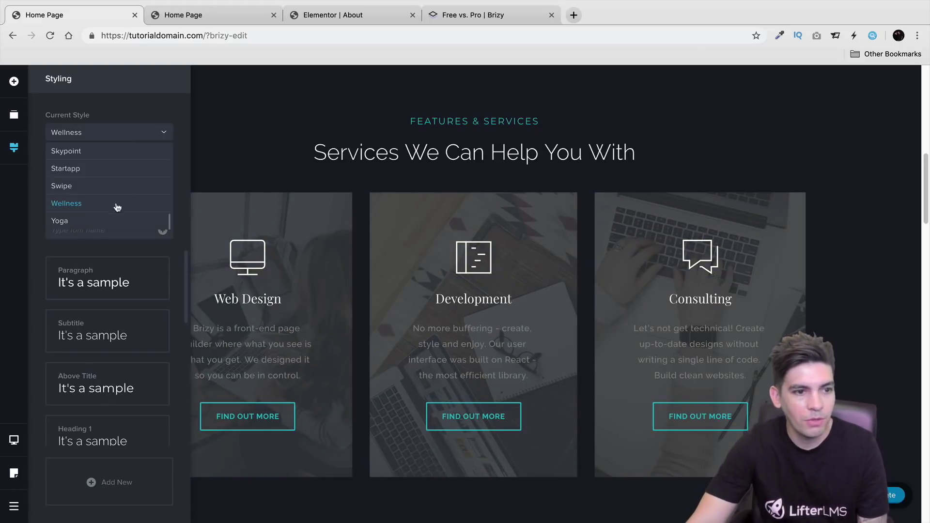
left_click(101, 220)
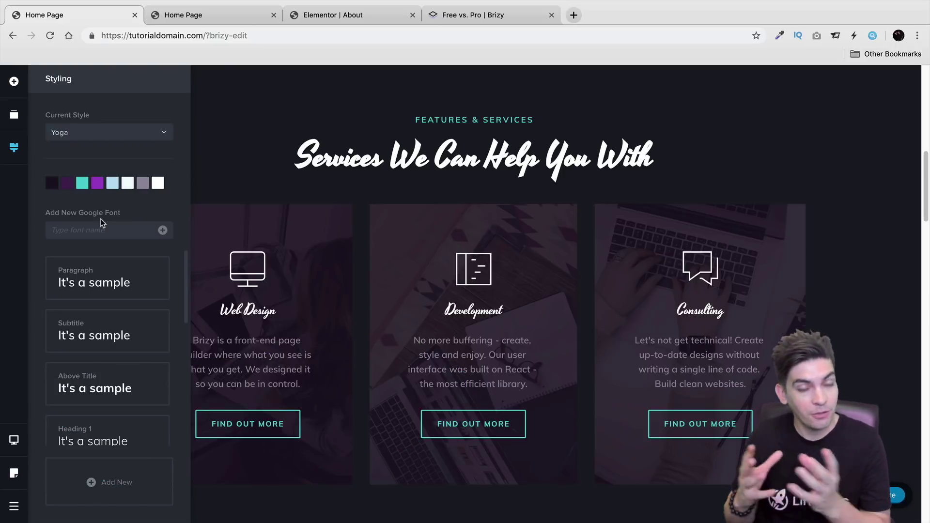
Switch back to Startapp and select the Our Founders heading
left_click(97, 135)
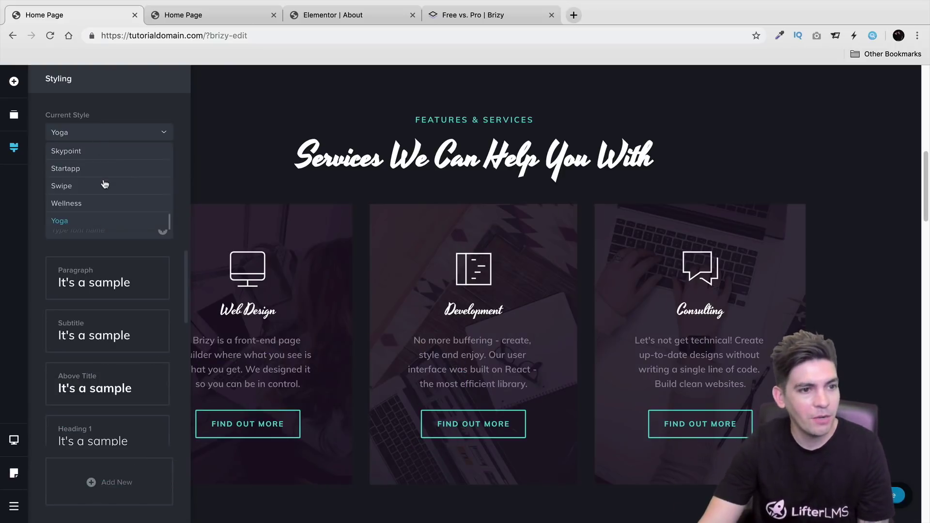
left_click(104, 168)
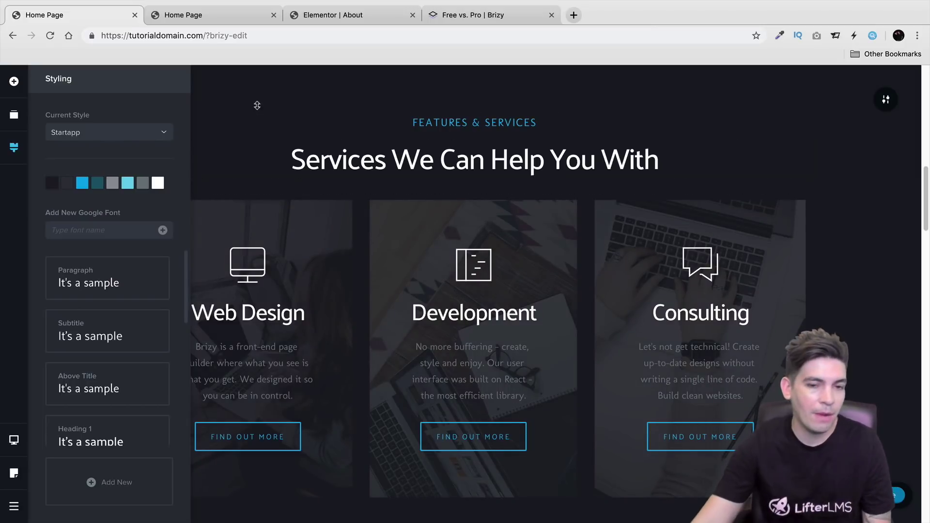
scroll(286, 172, "down", 8)
scroll(288, 176, "down", 3)
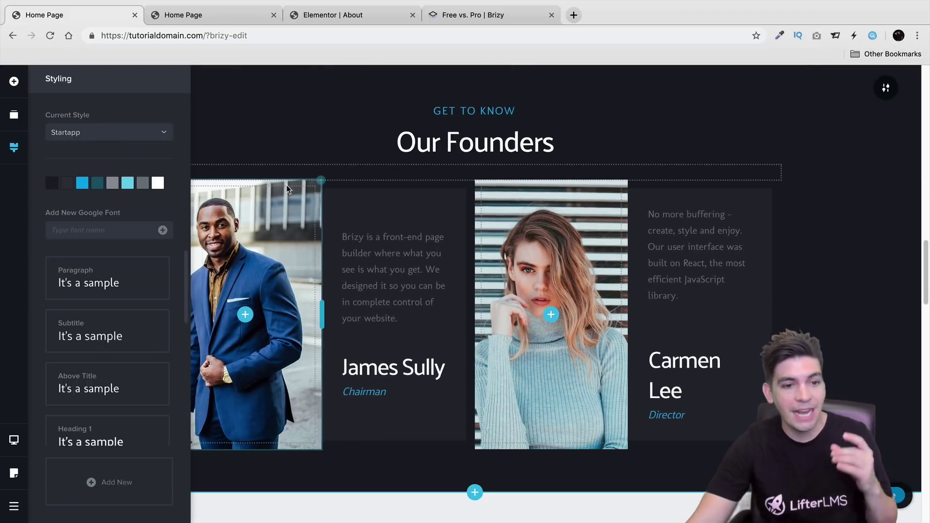
left_click(301, 142)
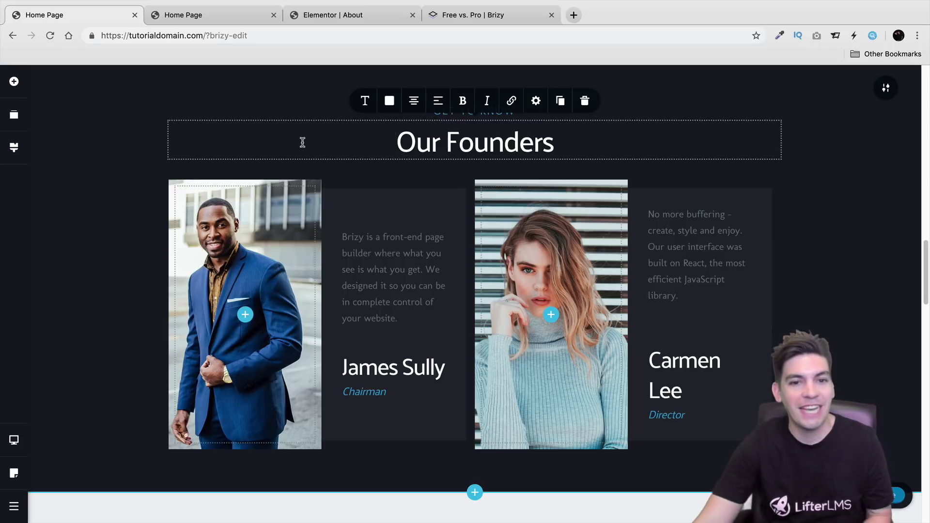
Trim the Services top padding, resize the Web Design column, and move the services heading above Features & Services
scroll(336, 232, "up", 15)
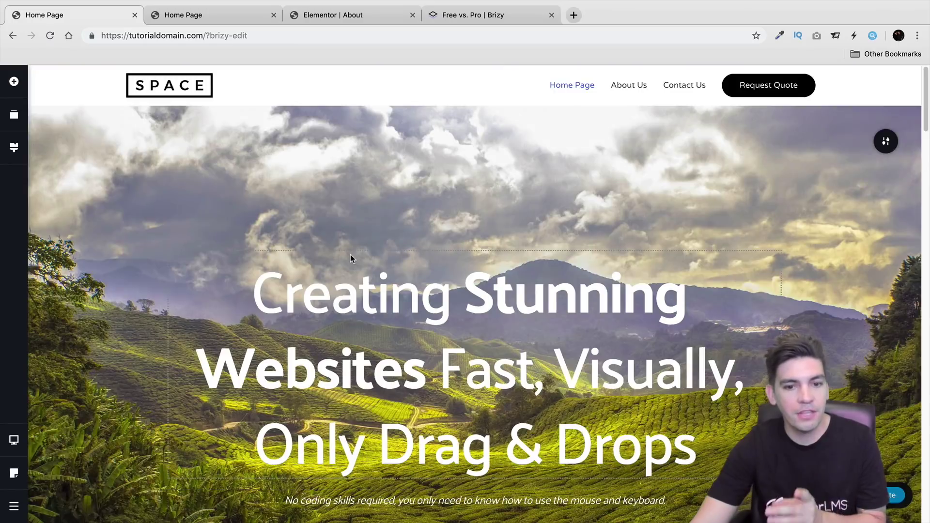
scroll(350, 255, "down", 5)
scroll(349, 254, "up", 2)
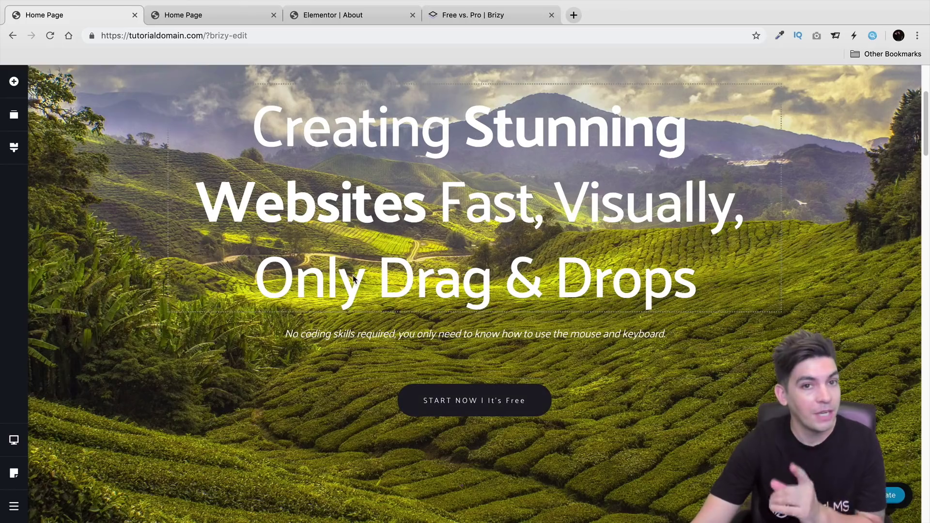
scroll(348, 305, "up", 3)
scroll(341, 318, "down", 10)
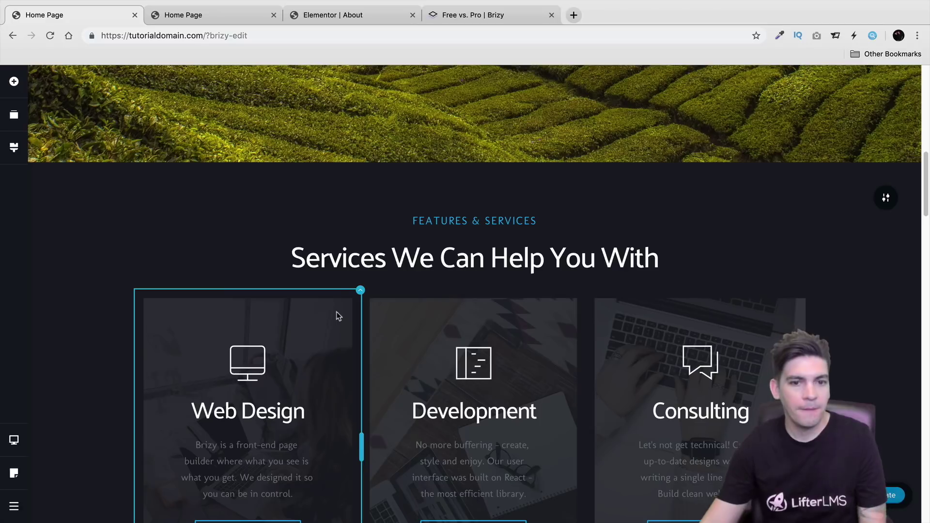
mouse_move(380, 185)
left_mouse_down()
mouse_move(381, 208)
mouse_move(380, 183)
left_mouse_up()
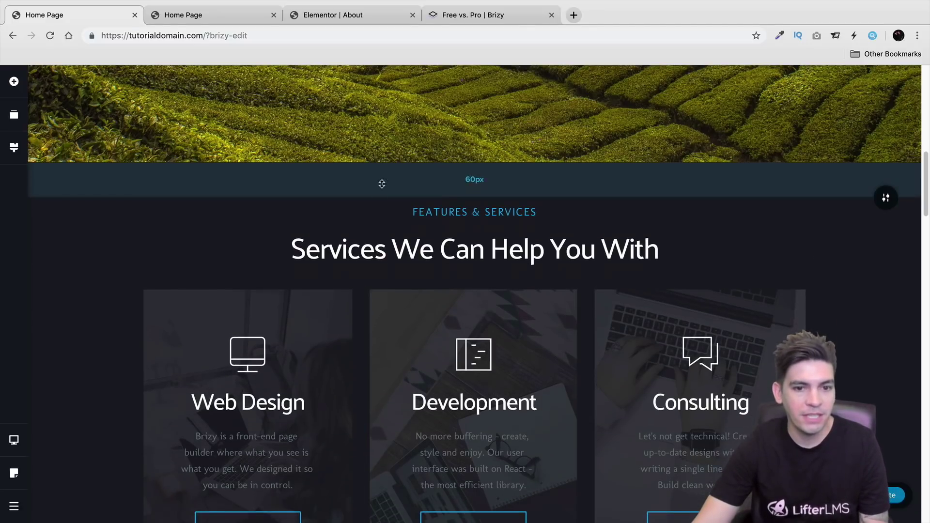
scroll(343, 303, "down", 2)
mouse_move(361, 383)
left_mouse_down()
mouse_move(347, 388)
mouse_move(362, 388)
left_mouse_up()
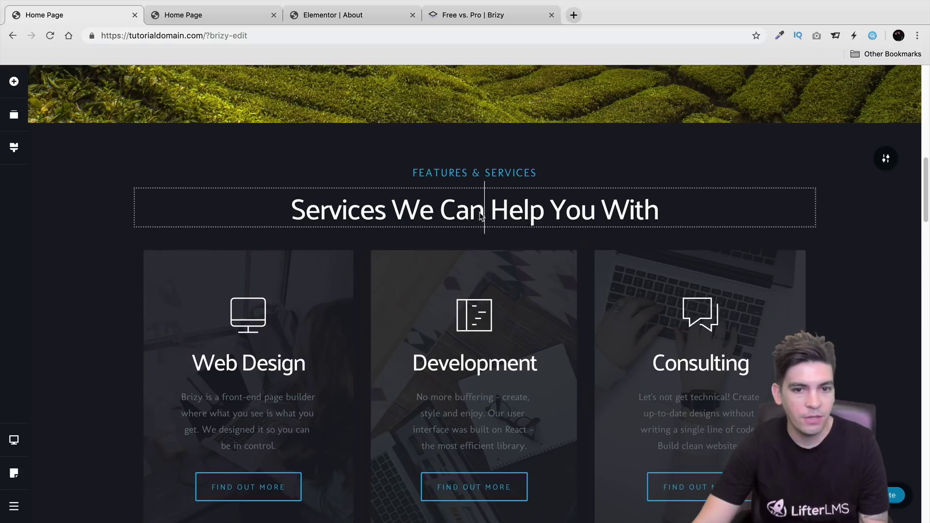
left_click_drag(484, 214, 492, 233)
Drag the second founder's description below her name
scroll(493, 271, "down", 10)
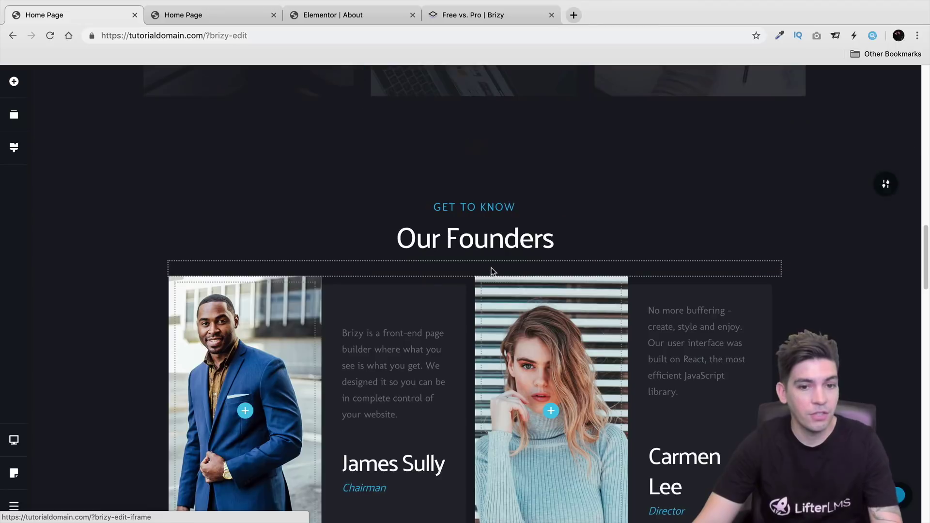
left_click_drag(670, 304, 676, 443)
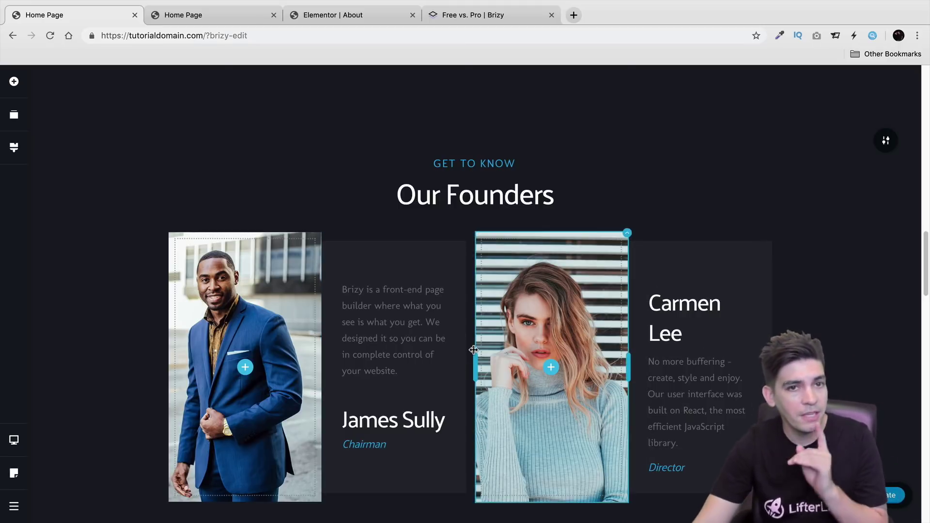
scroll(457, 362, "down", 20)
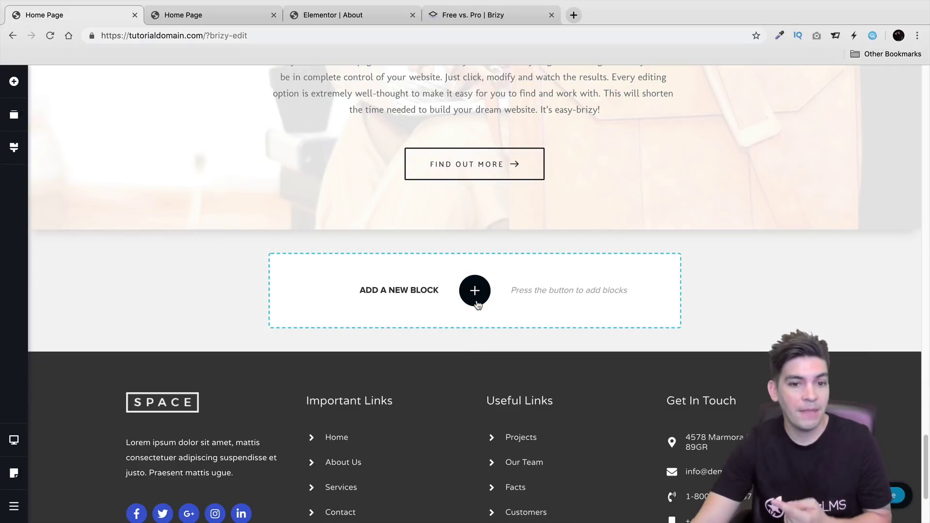
left_click(475, 290)
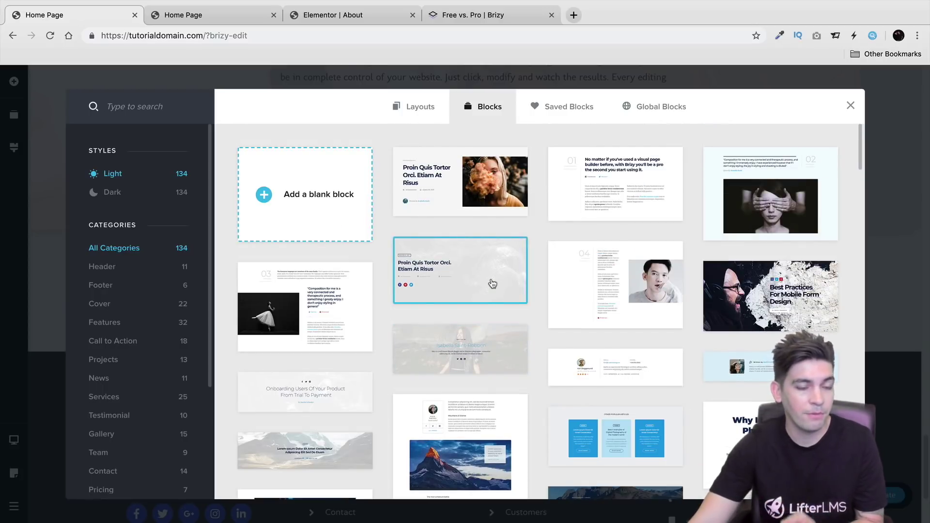
scroll(380, 271, "down", 7)
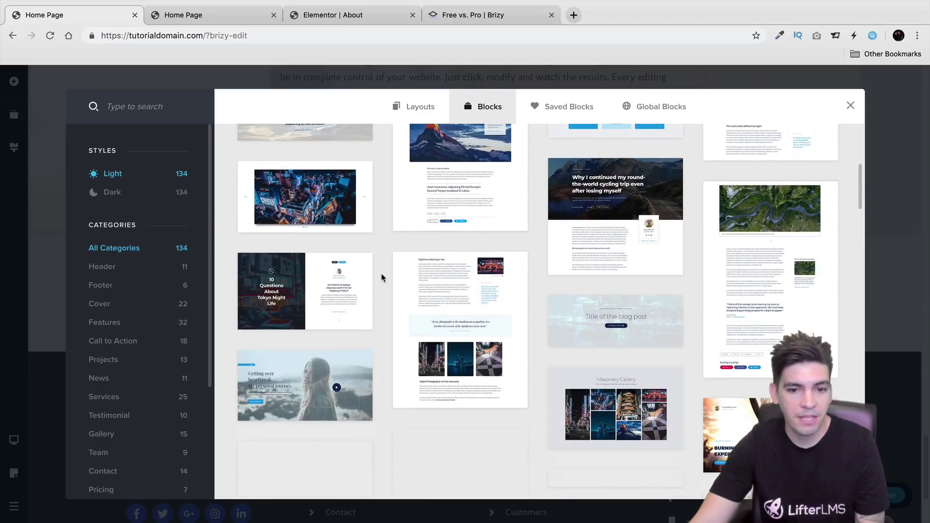
scroll(381, 277, "down", 3)
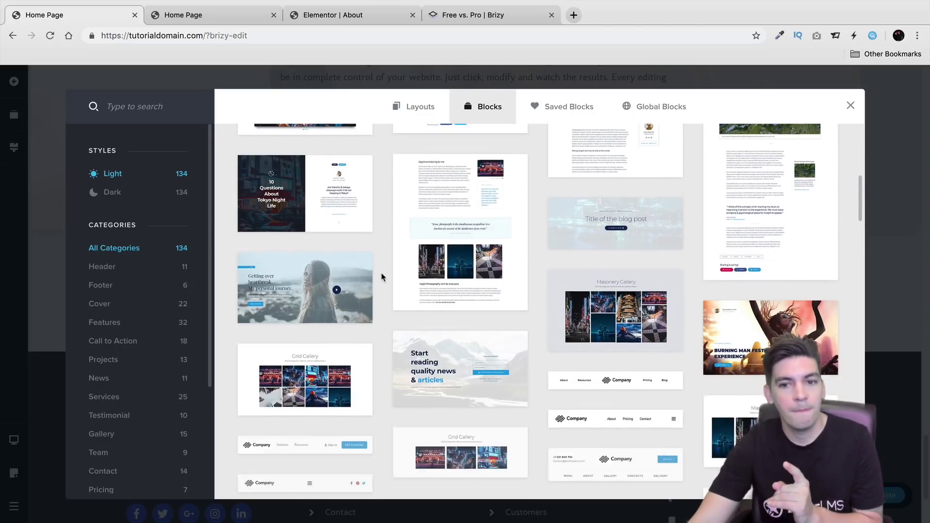
scroll(381, 277, "down", 6)
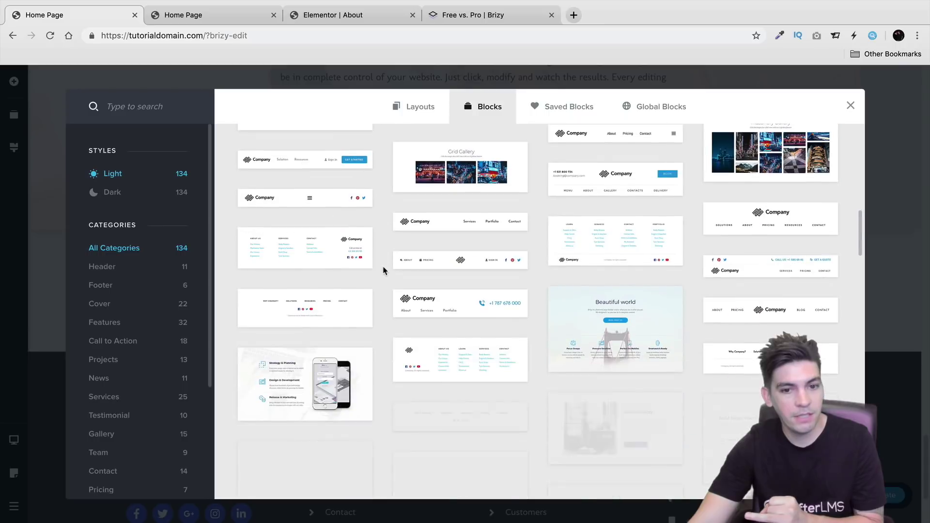
scroll(383, 271, "down", 5)
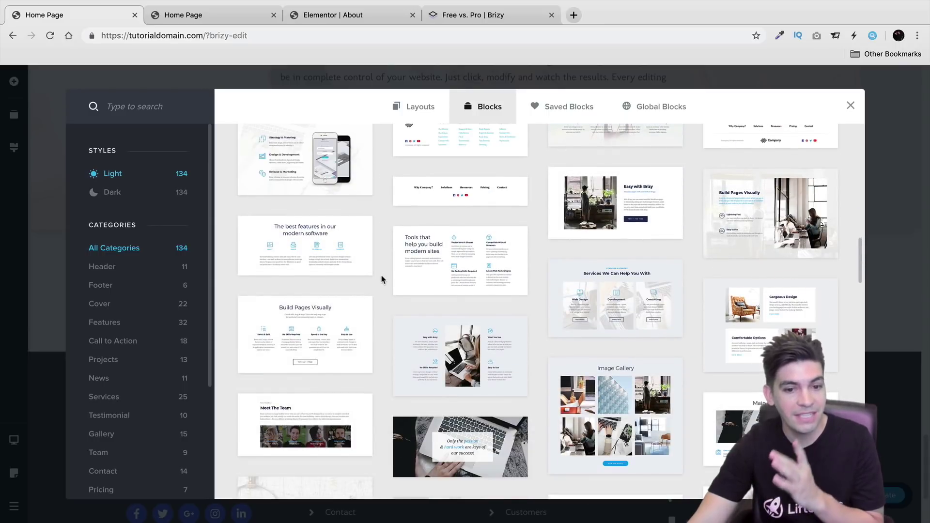
scroll(382, 279, "down", 1)
scroll(385, 284, "down", 3)
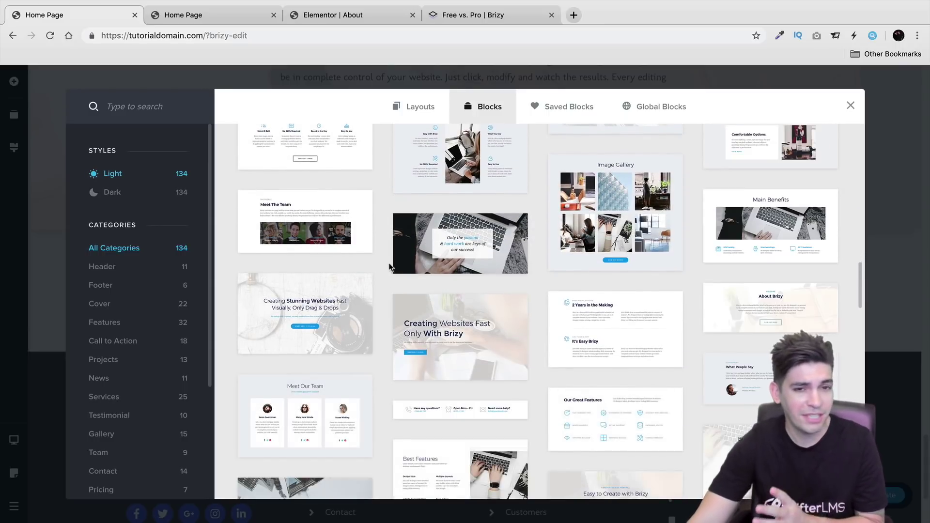
scroll(389, 271, "down", 2)
scroll(392, 271, "down", 3)
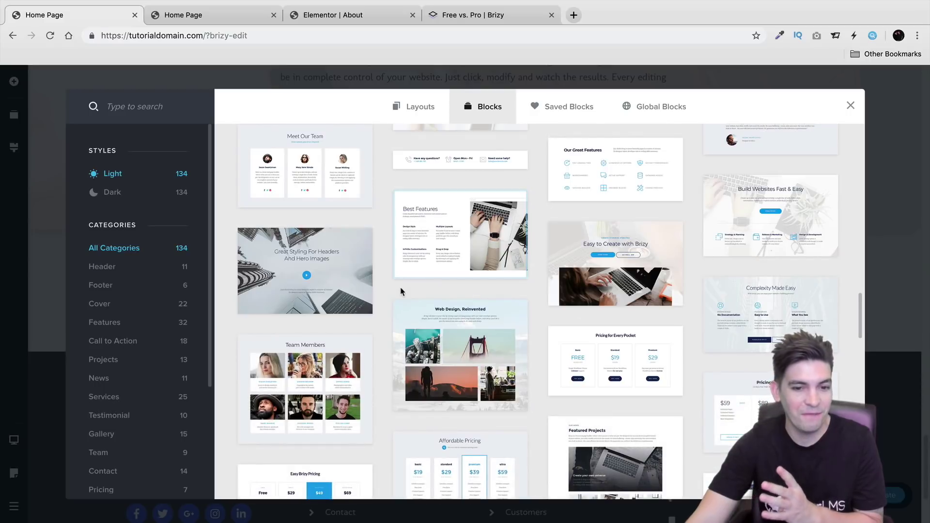
scroll(535, 289, "down", 1)
scroll(539, 279, "up", 15)
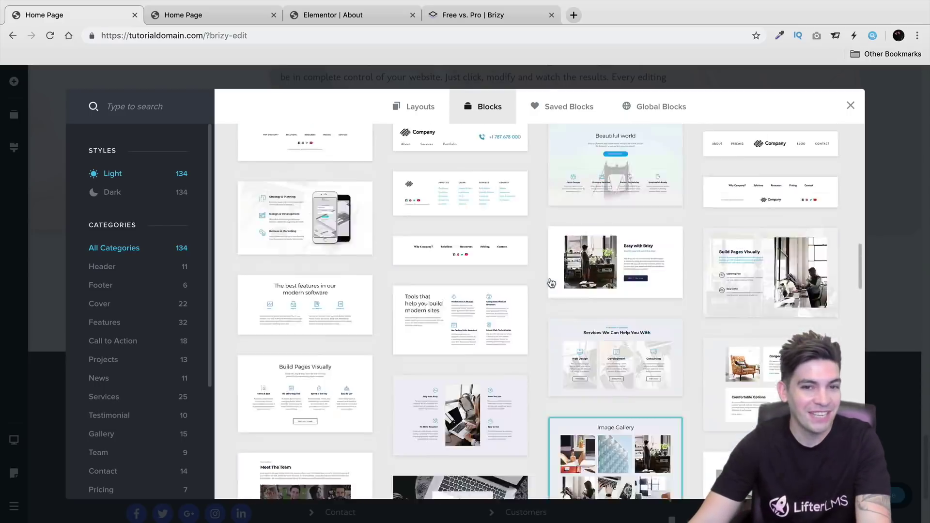
Glance at Elementor's library, then filter Brizy's blocks to Header, then Cover
left_click(359, 18)
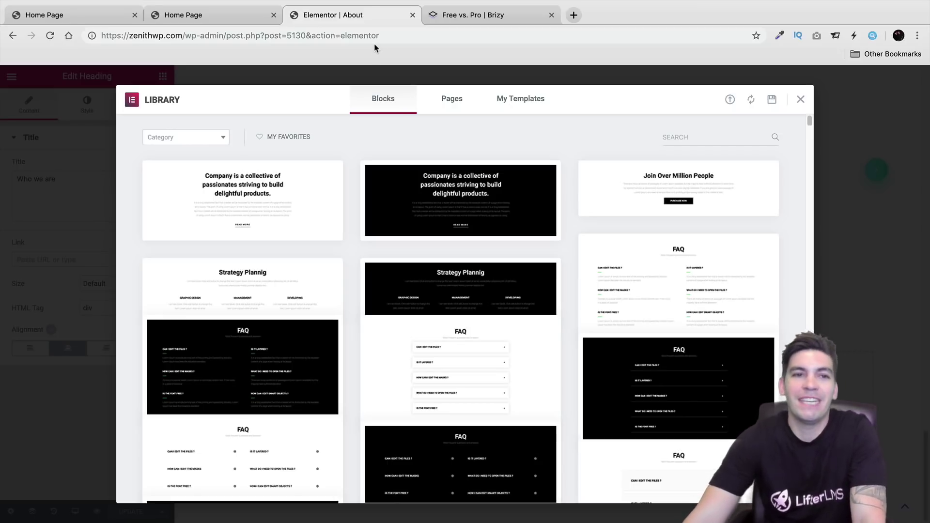
left_click(80, 15)
scroll(309, 207, "up", 15)
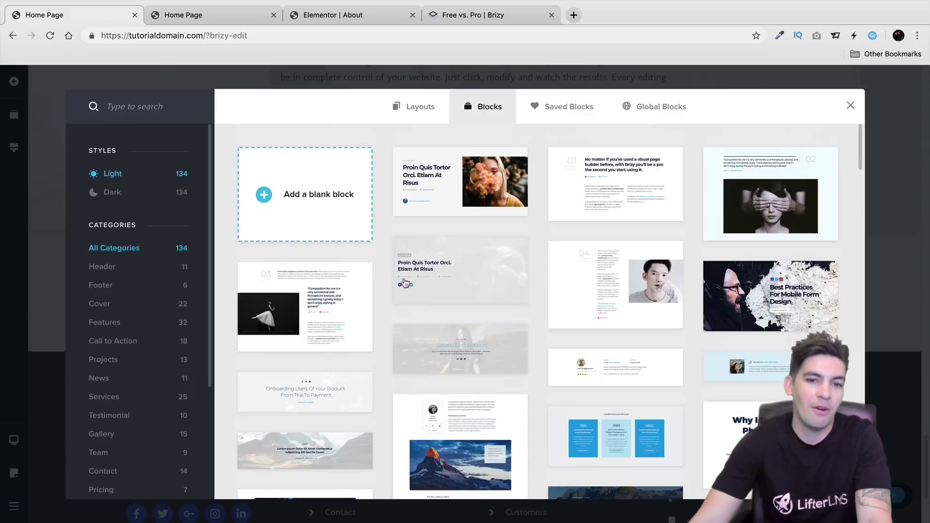
left_click(137, 266)
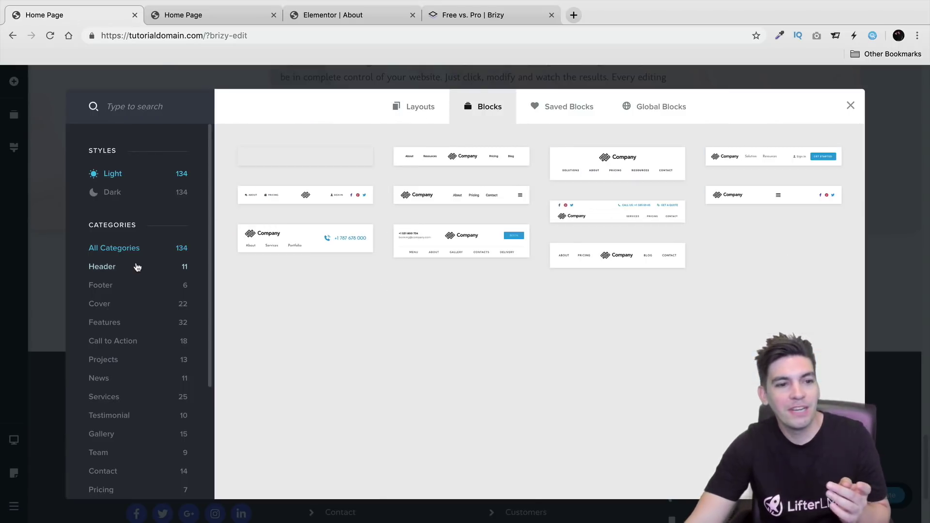
left_click(141, 304)
Scroll through Elementor's block library again and return to Brizy's Cover blocks
left_click(339, 15)
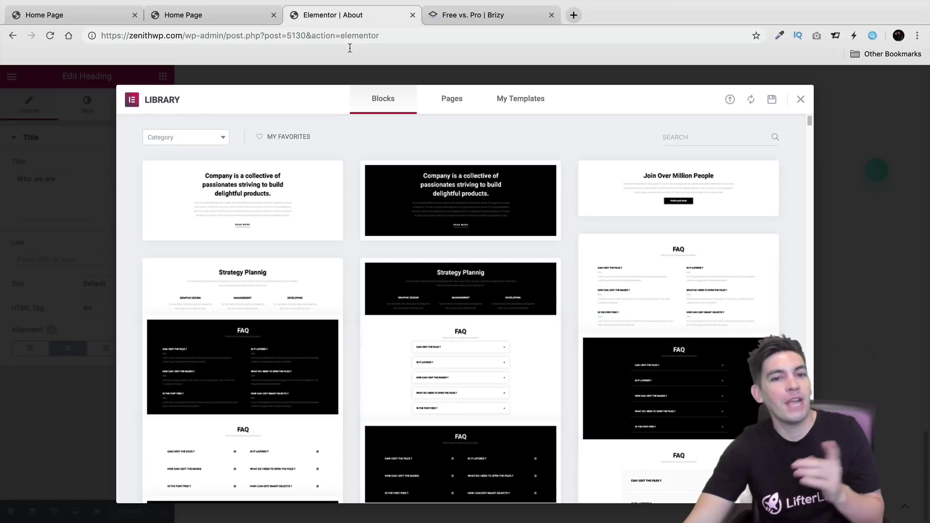
left_click(87, 15)
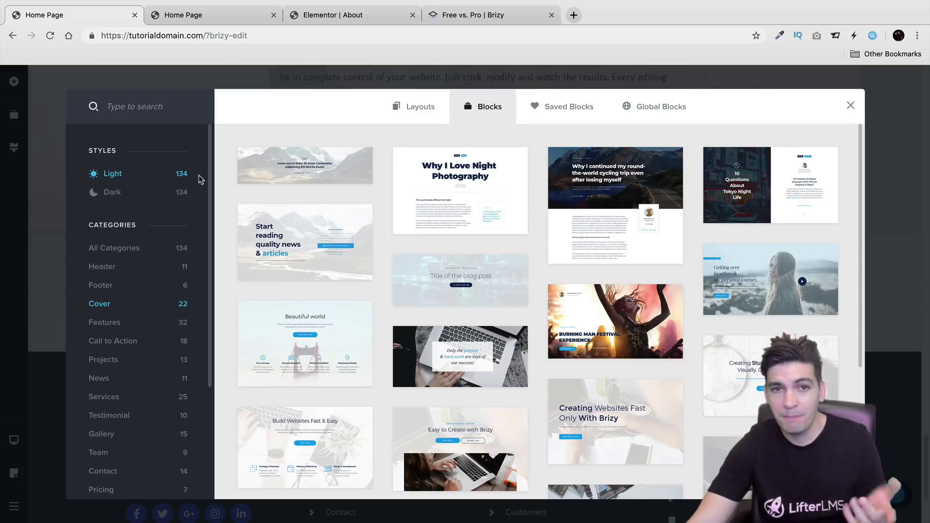
left_click(315, 19)
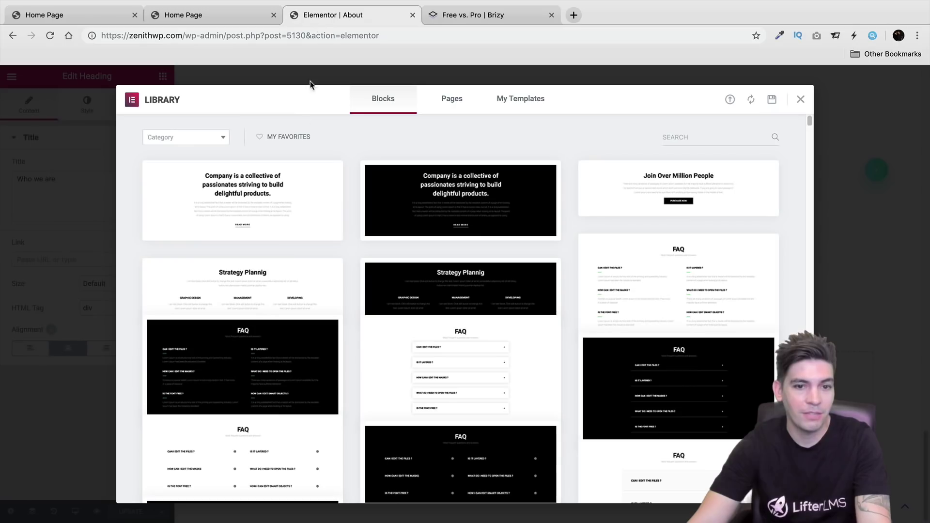
scroll(290, 227, "down", 5)
scroll(289, 226, "down", 20)
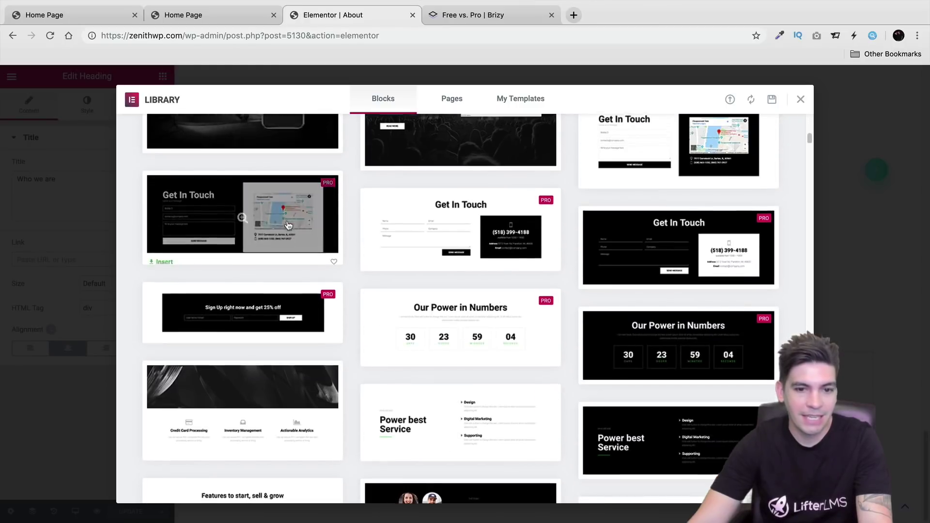
scroll(290, 226, "down", 10)
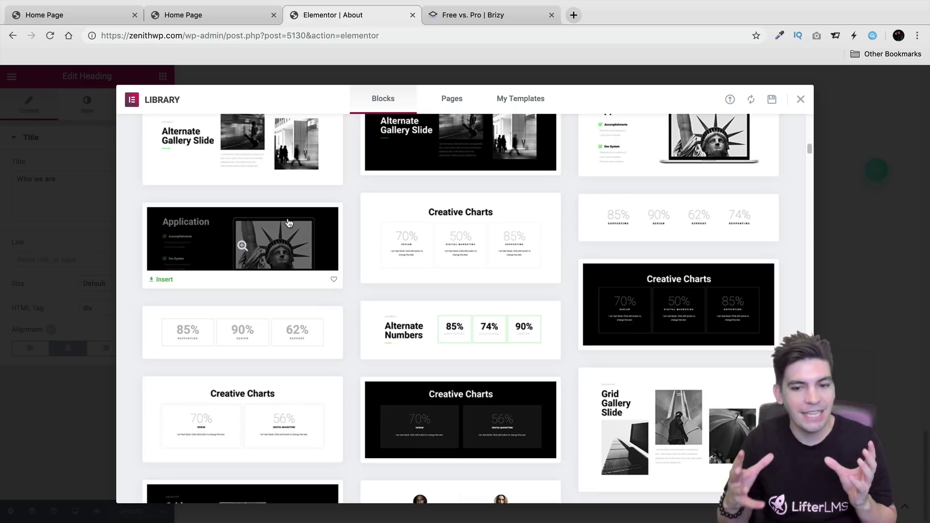
left_click(89, 15)
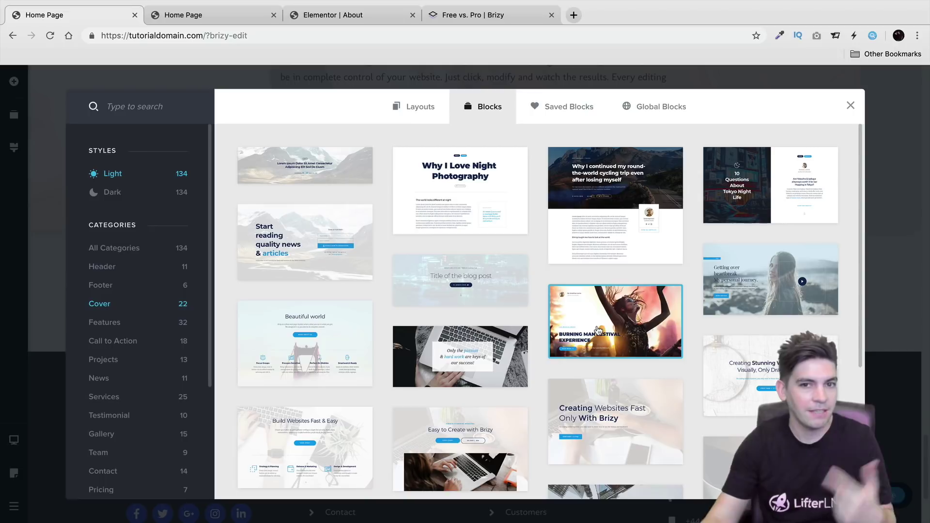
Scroll through the 27 full-page layouts, then return to all 134 light-style blocks
left_click(421, 108)
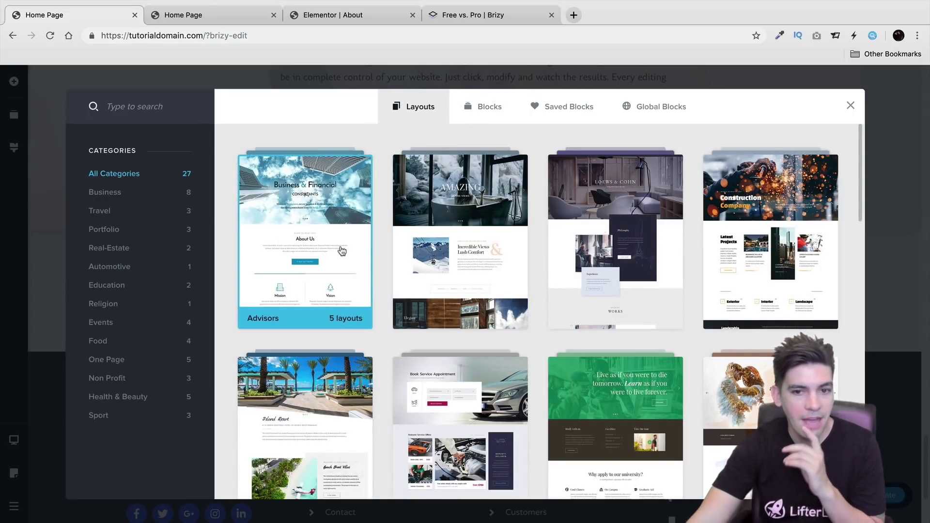
scroll(374, 249, "down", 1)
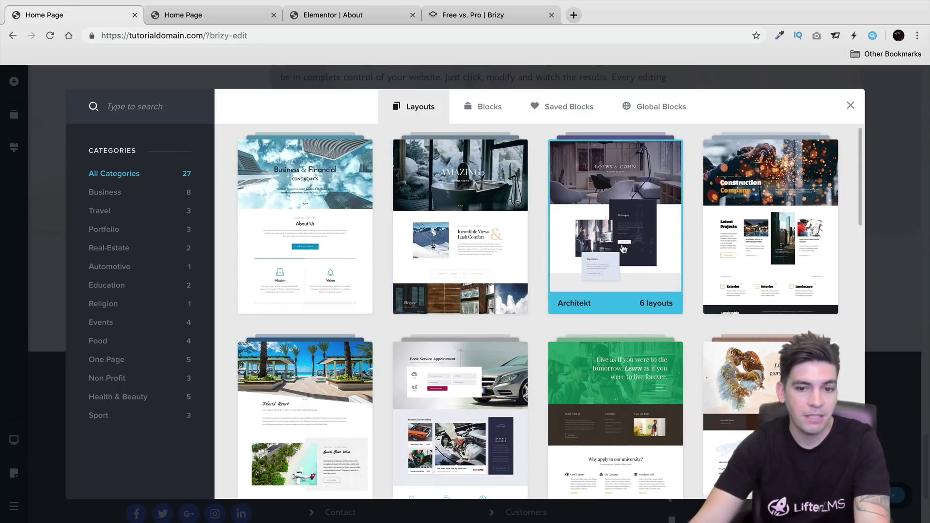
scroll(712, 234, "down", 5)
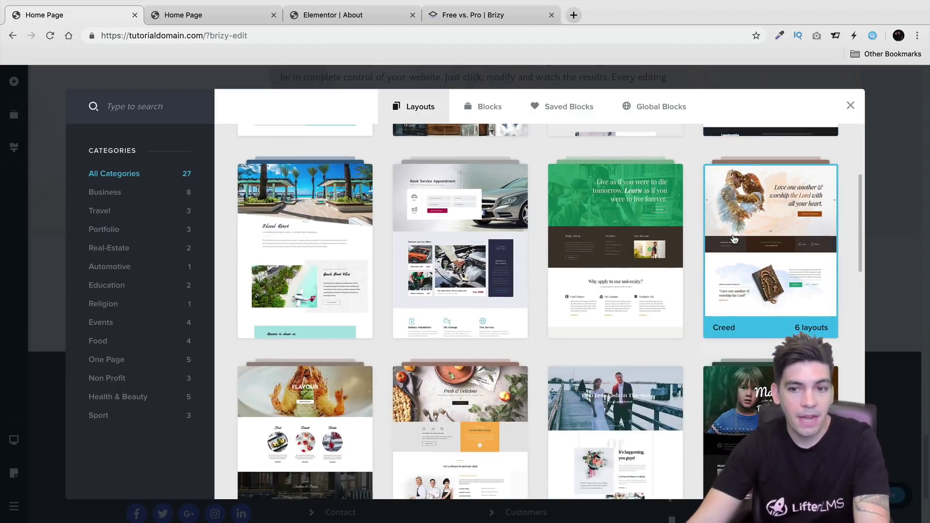
scroll(340, 218, "down", 3)
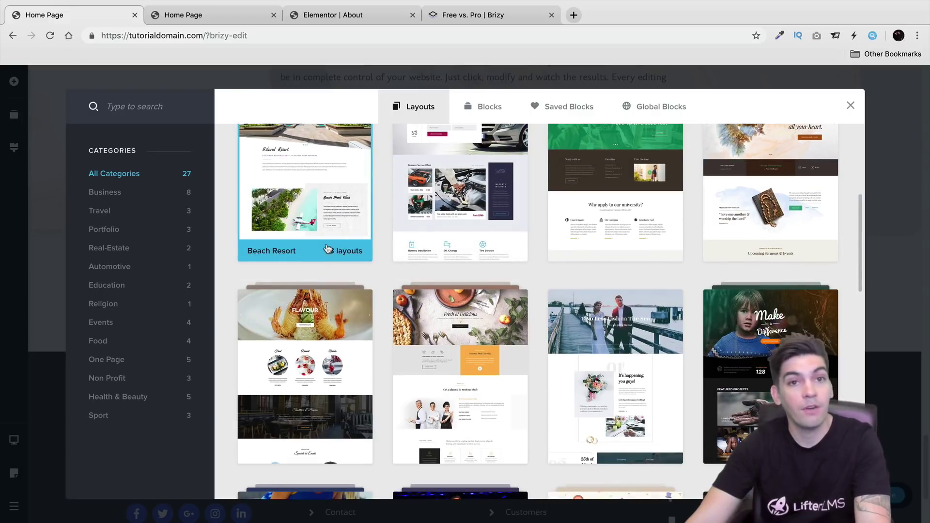
scroll(325, 263, "down", 2)
scroll(325, 263, "down", 7)
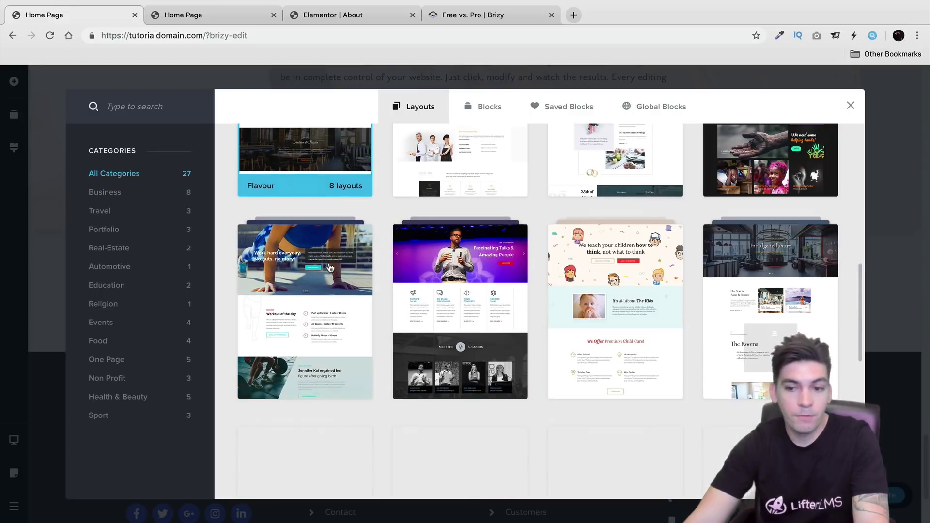
scroll(331, 266, "down", 4)
scroll(336, 257, "up", 7)
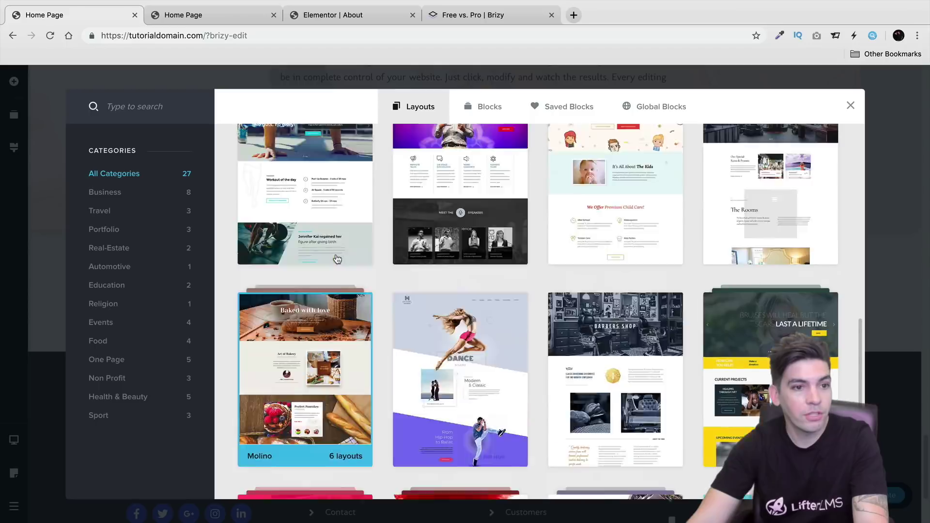
left_click(486, 110)
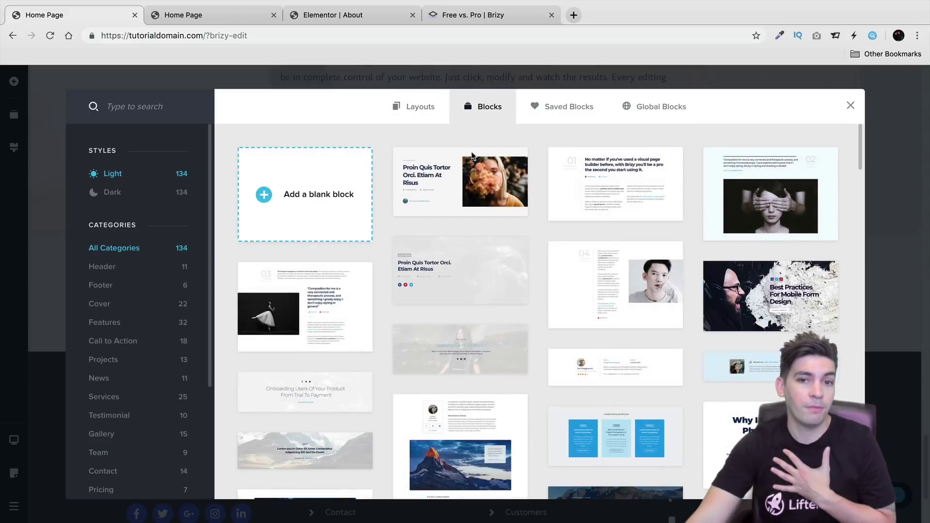
scroll(415, 270, "down", 3)
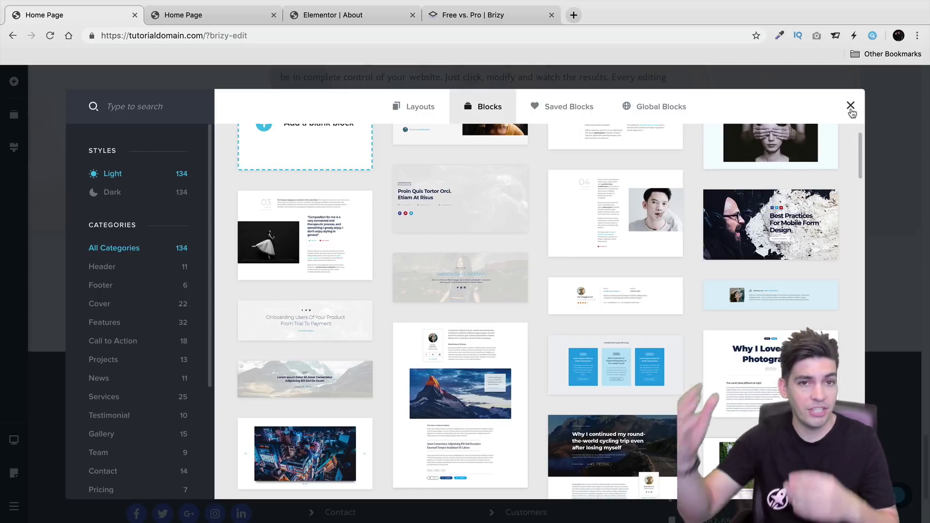
Add a white slanted top divider to the Services section
left_click(226, 14)
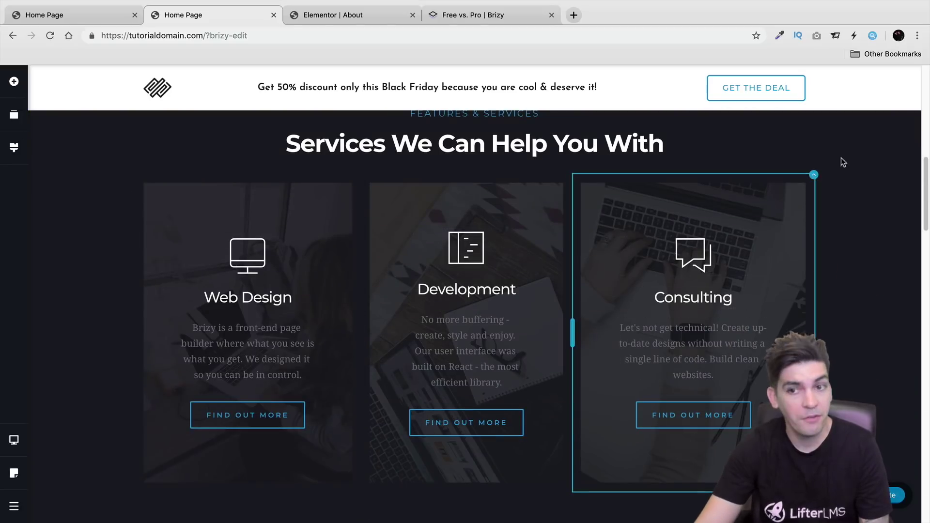
scroll(868, 184, "up", 2)
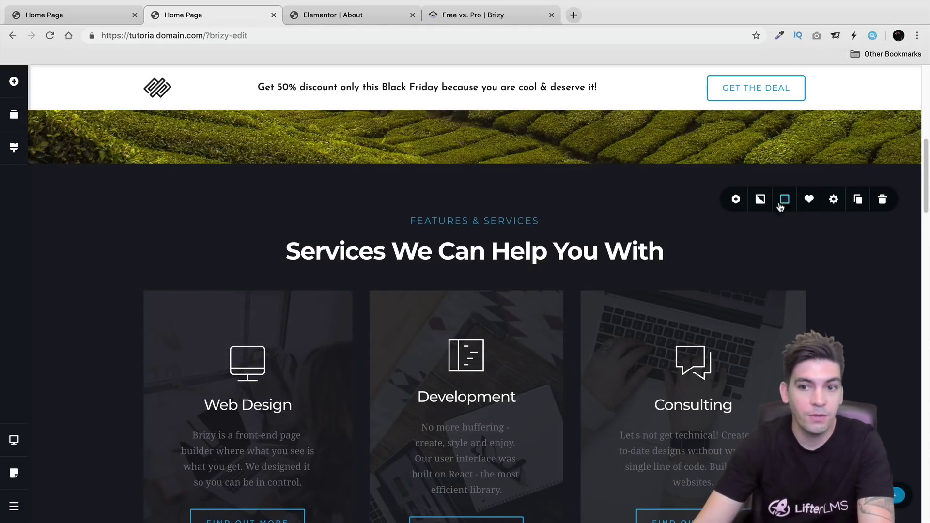
left_click(833, 200)
left_click(823, 166)
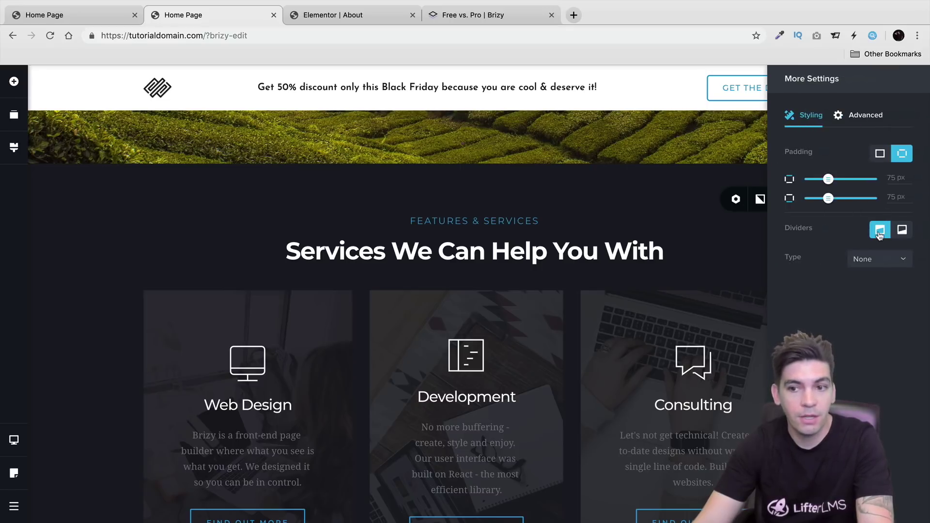
left_click(881, 260)
left_click(883, 292)
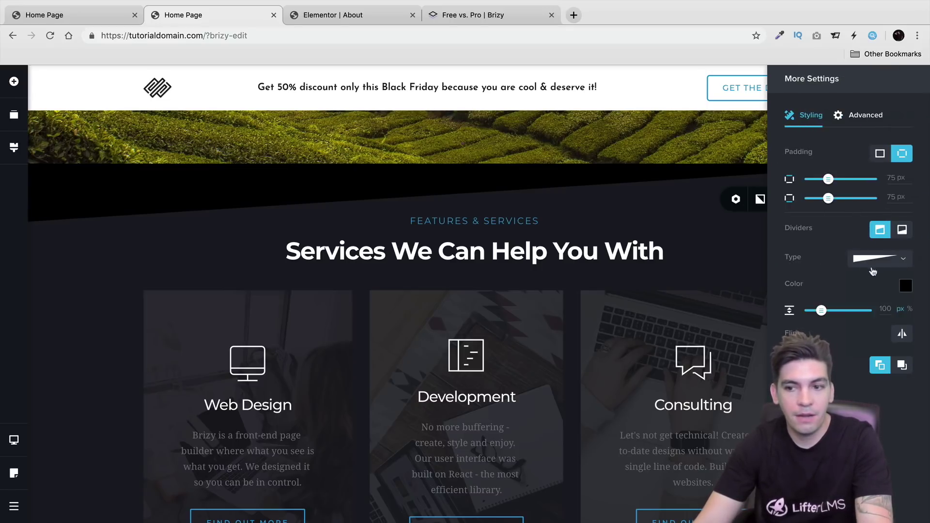
left_click(904, 286)
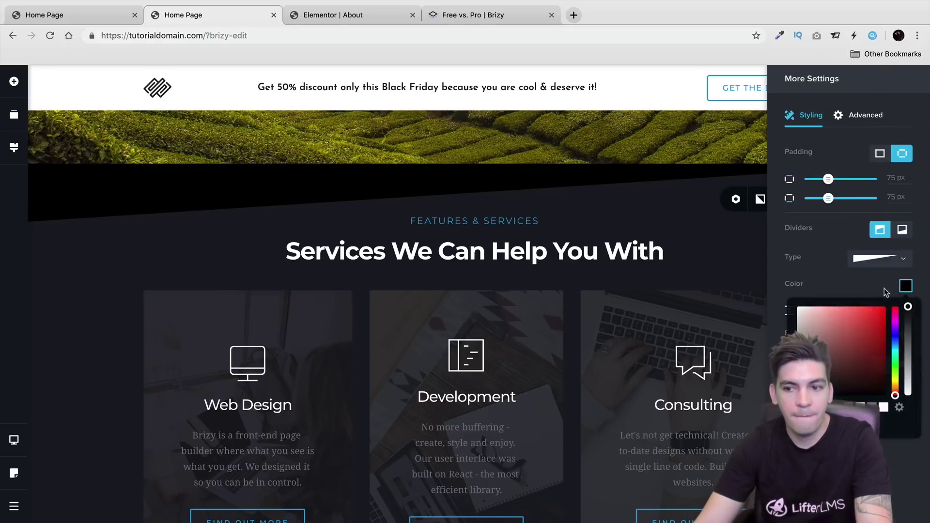
left_click(884, 408)
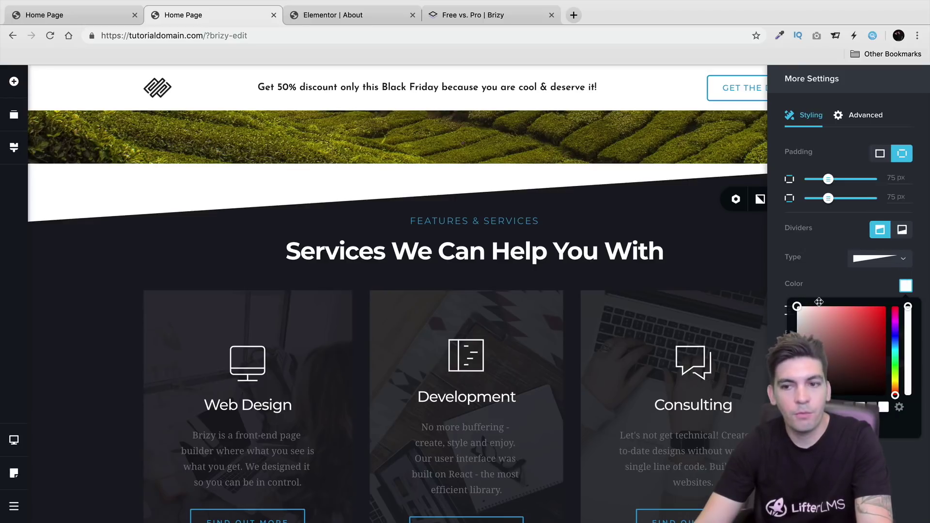
Raise the section's top padding to 105 px and the divider height to 161
left_click_drag(828, 179, 836, 179)
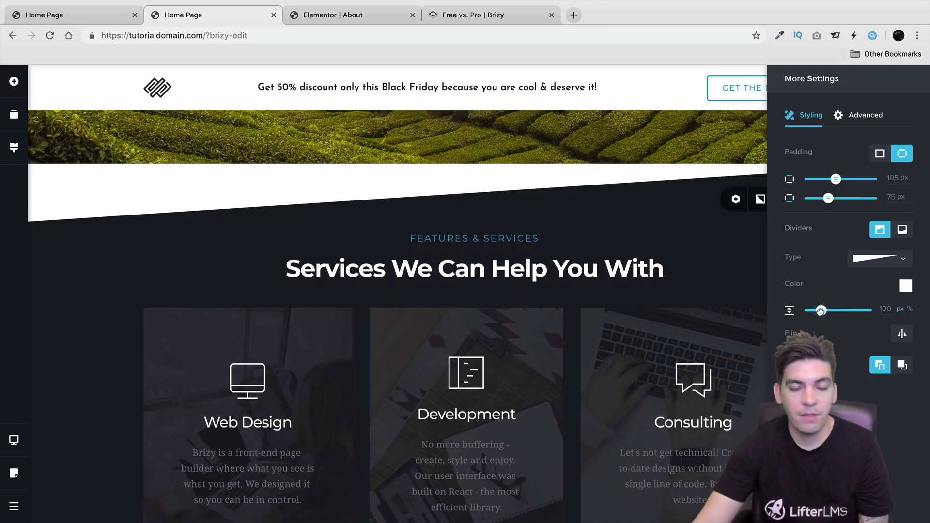
left_click_drag(821, 311, 829, 310)
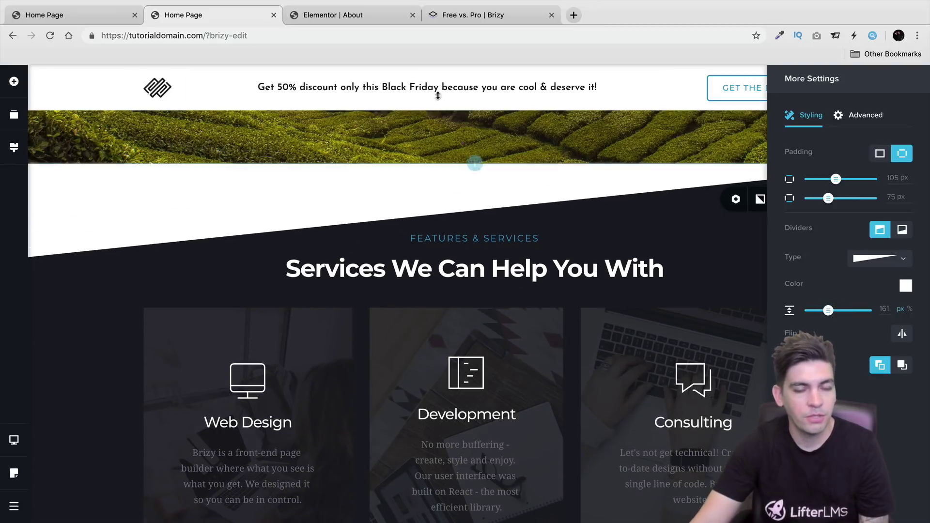
left_click(441, 15)
Scroll through the Free vs Pro feature comparison, then return to the Home Page editor
scroll(426, 225, "down", 4)
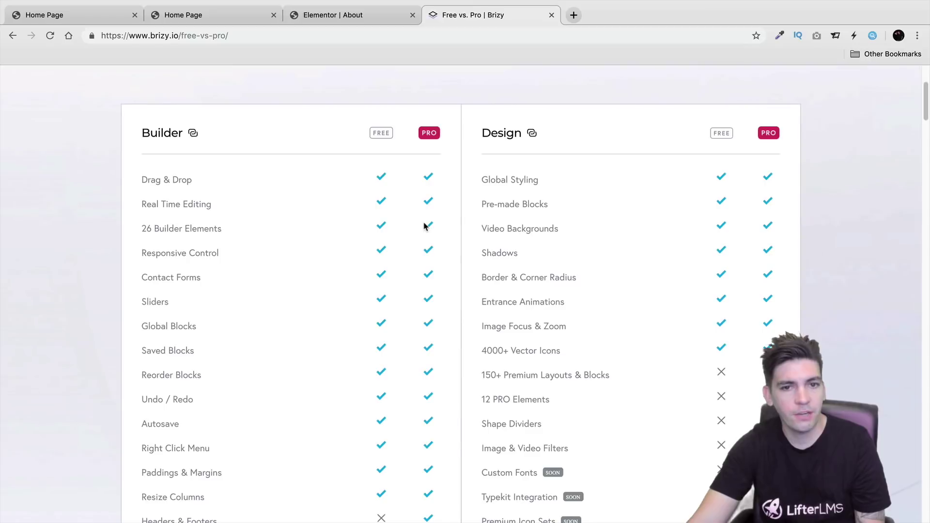
scroll(421, 222, "down", 2)
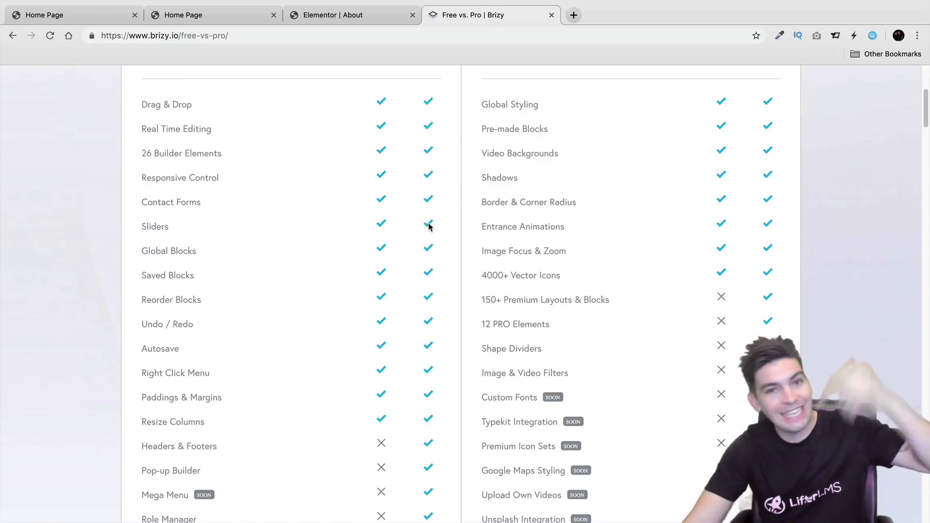
scroll(429, 226, "down", 8)
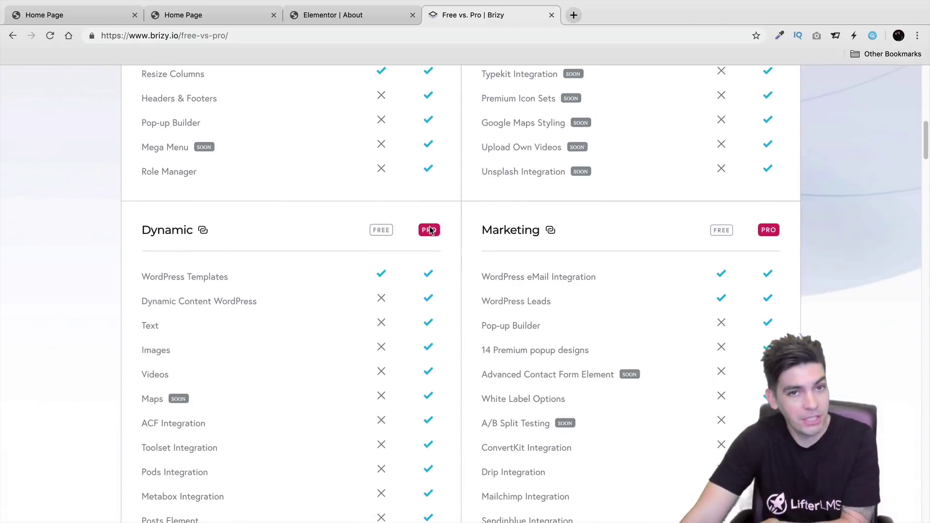
scroll(431, 230, "down", 3)
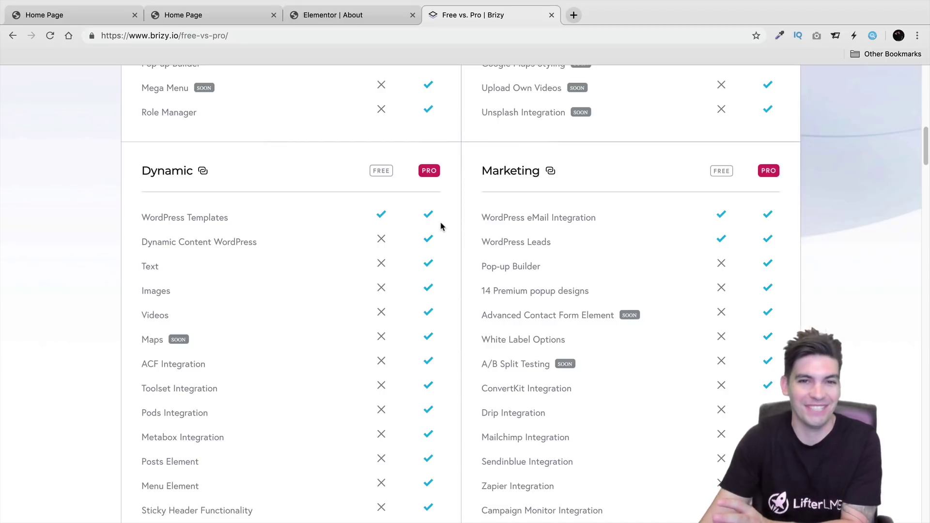
scroll(443, 223, "down", 1)
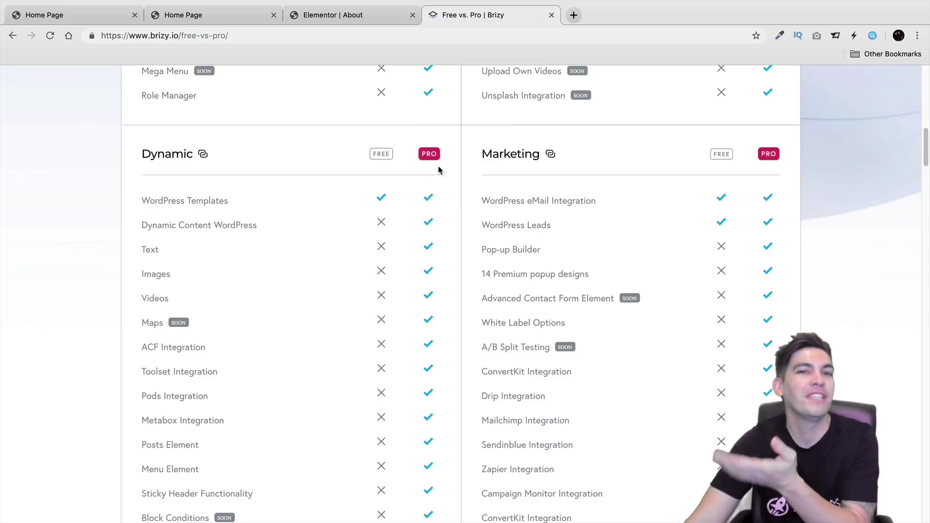
scroll(439, 170, "down", 1)
scroll(434, 199, "down", 3)
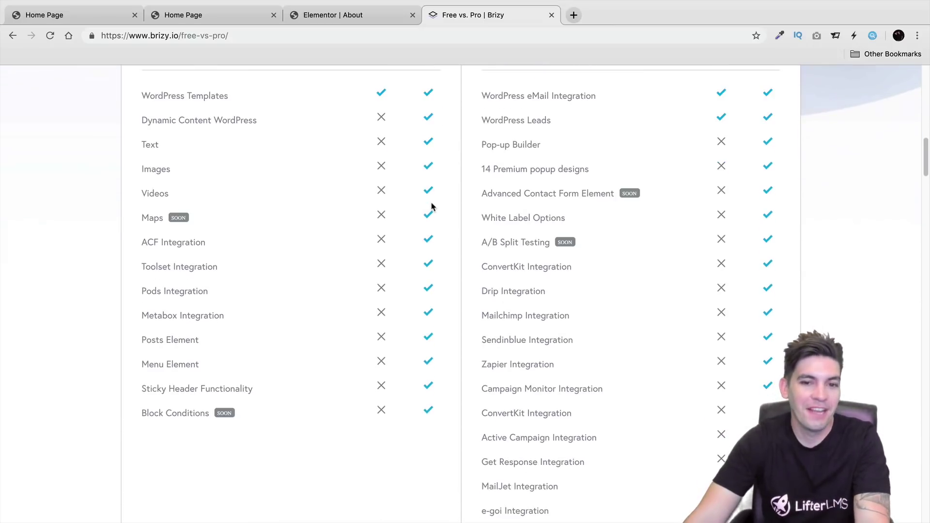
scroll(432, 208, "up", 1)
scroll(186, 259, "up", 1)
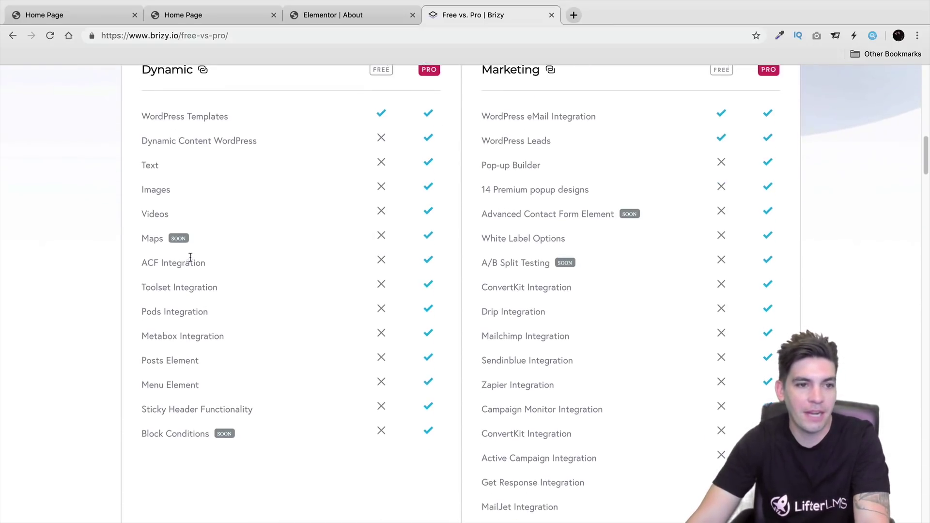
scroll(505, 293, "down", 8)
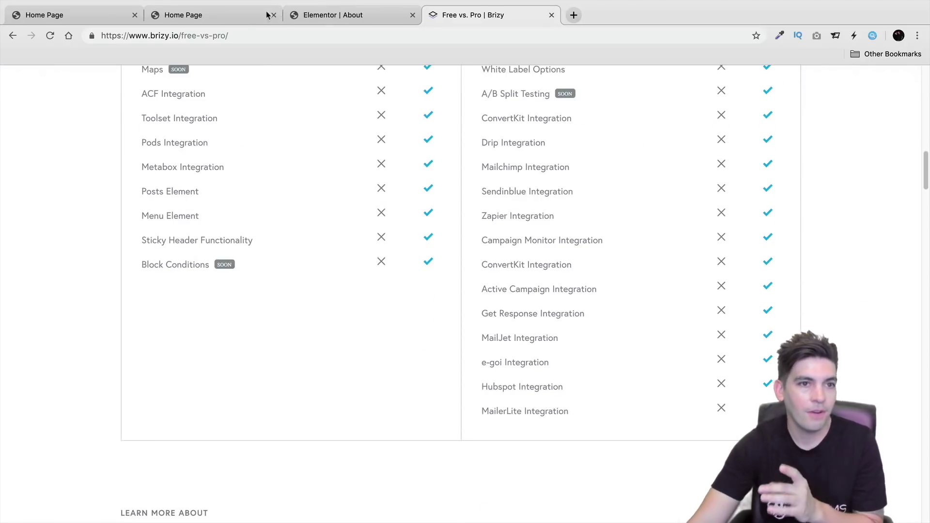
left_click(239, 19)
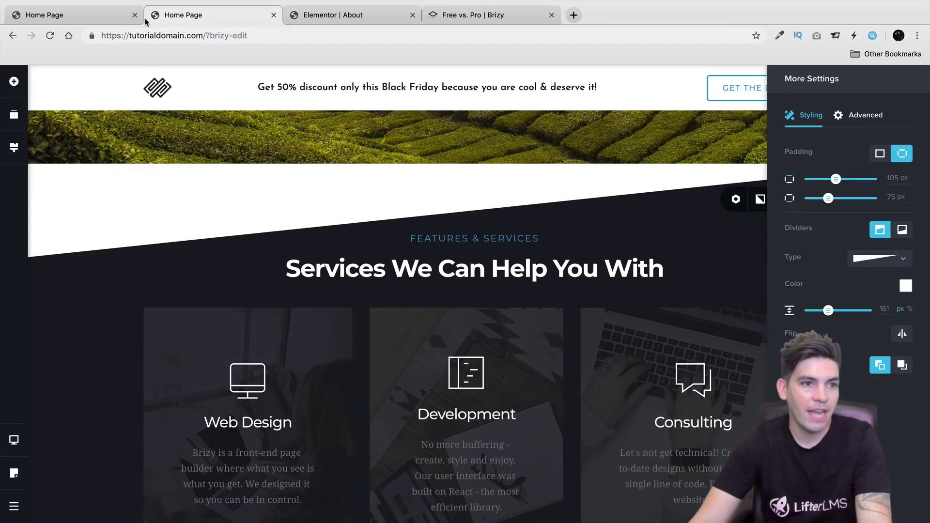
In the other Home Page editor, browse Header and Footer designs, close the library, and return to the hero
left_click(92, 17)
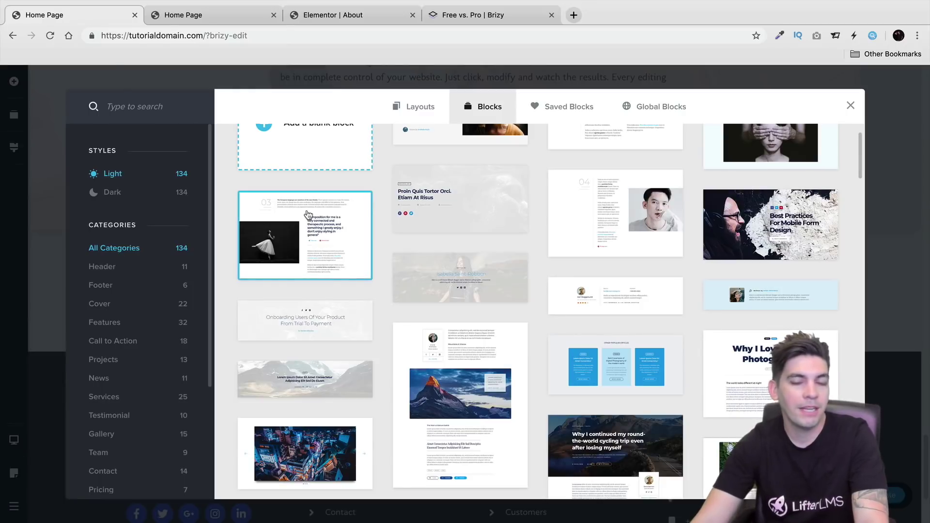
scroll(407, 270, "up", 2)
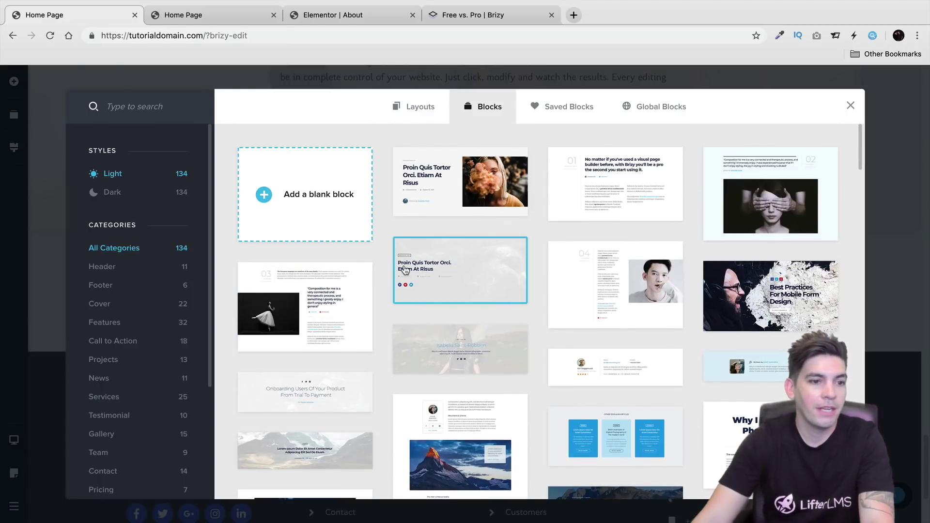
scroll(406, 270, "down", 1)
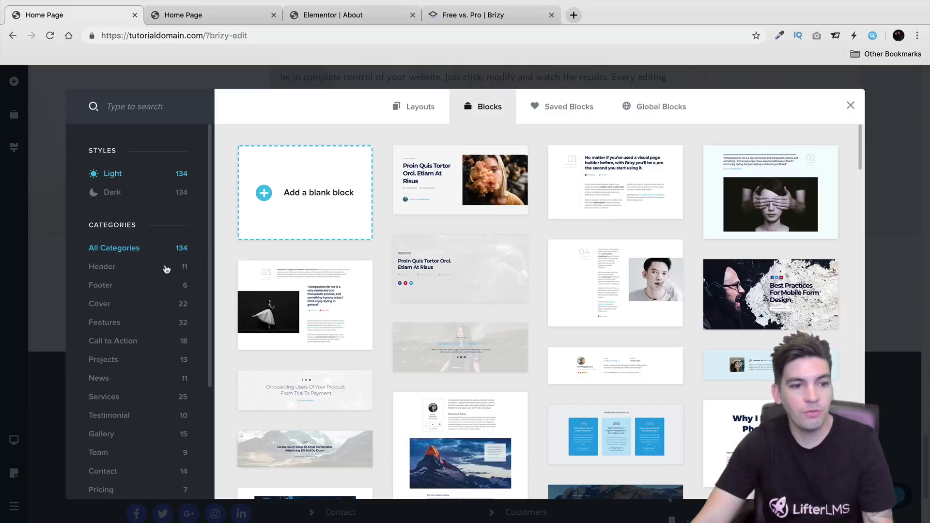
left_click(150, 270)
left_click(129, 291)
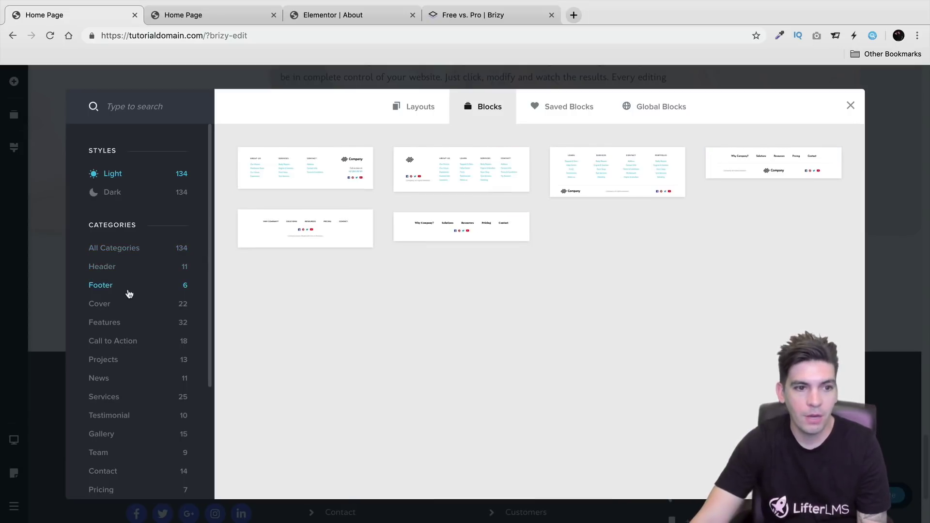
left_click(106, 267)
left_click(847, 108)
scroll(618, 313, "up", 15)
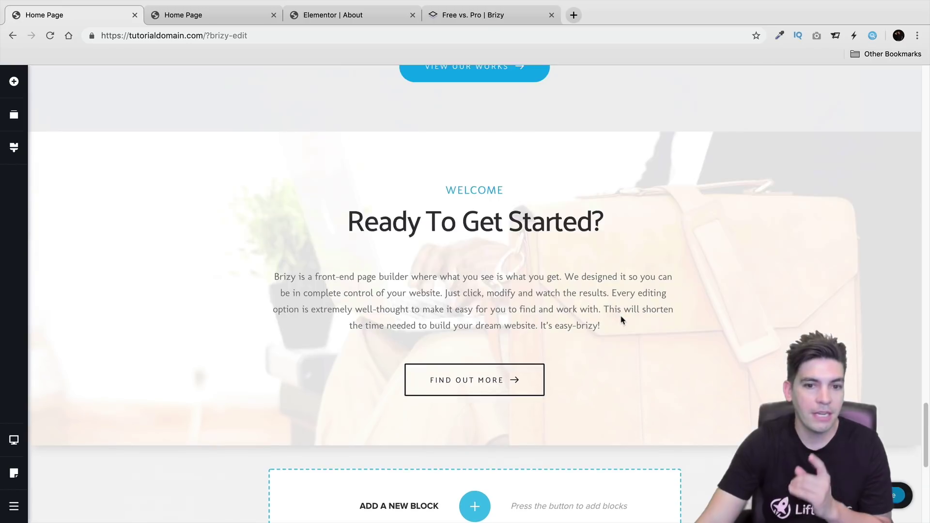
scroll(616, 305, "up", 15)
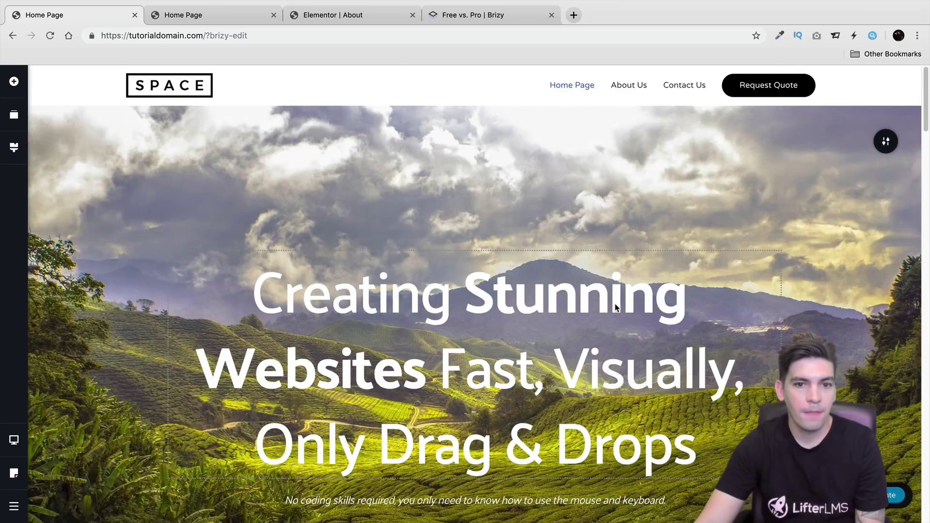
scroll(118, 433, "up", 1)
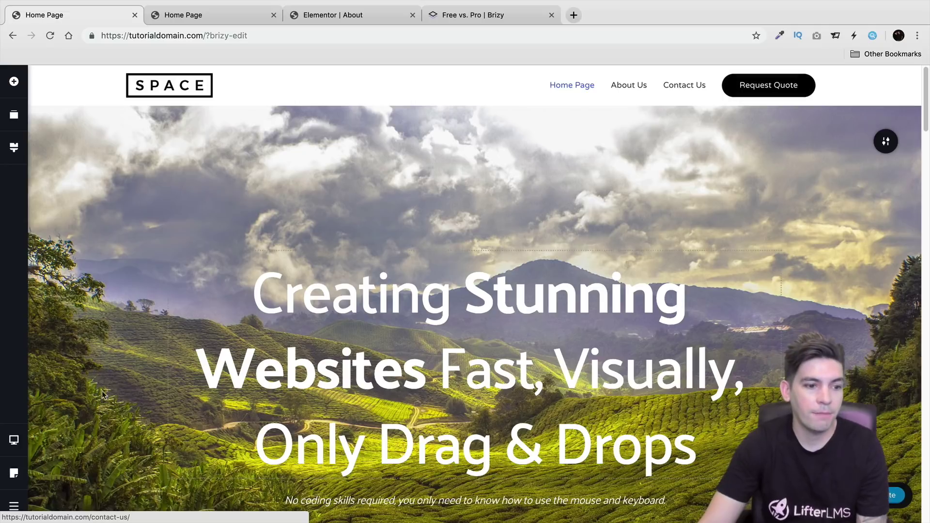
Set the page template to Brizy Template and confirm the reload
left_click(14, 473)
left_click(87, 383)
left_click(85, 415)
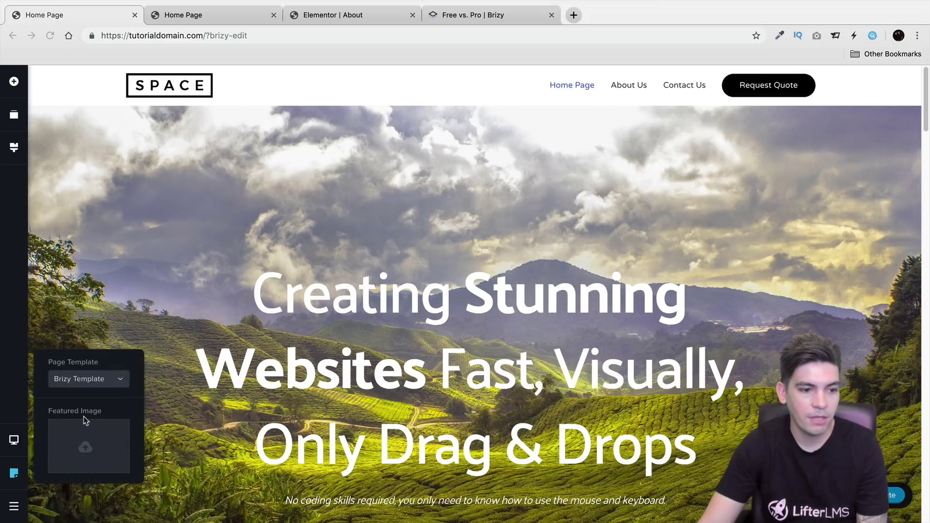
left_click(554, 182)
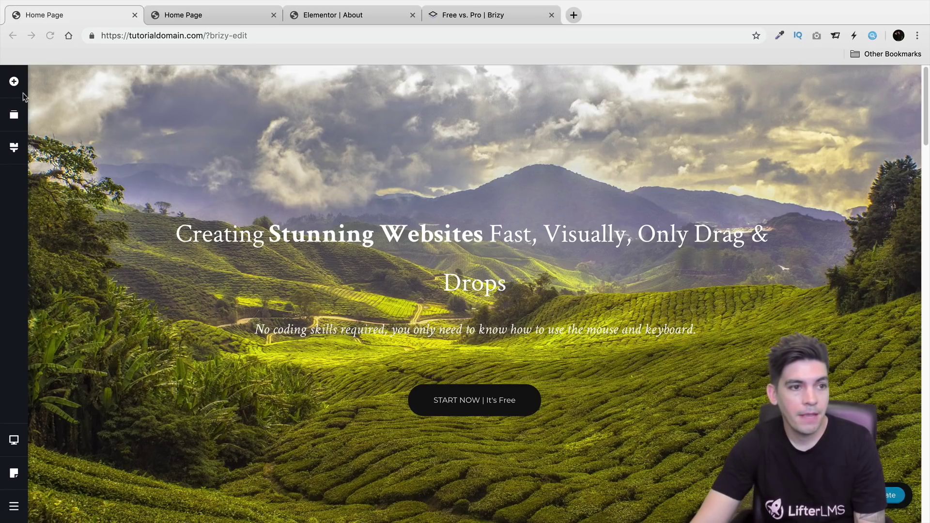
Add the Company header with phone and Book a Table button at the bottom, then list footer designs
scroll(242, 314, "down", 3)
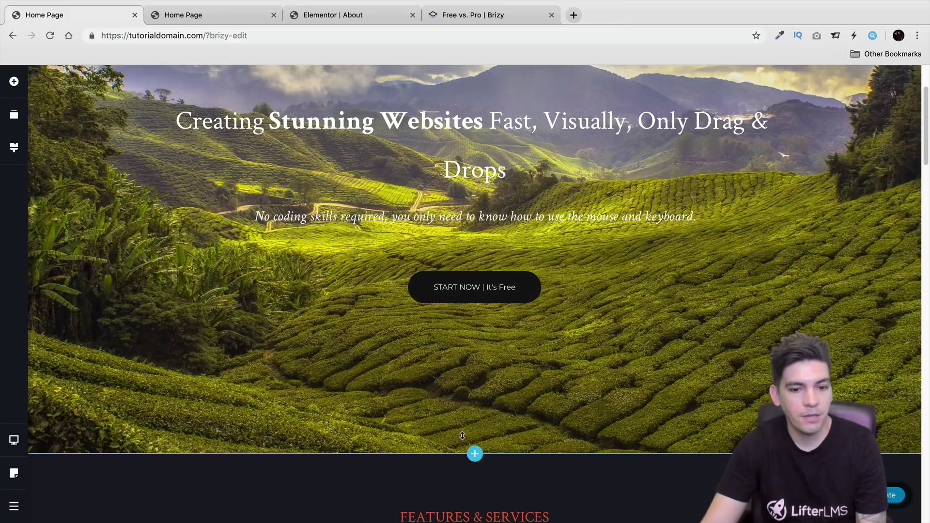
scroll(475, 460, "down", 20)
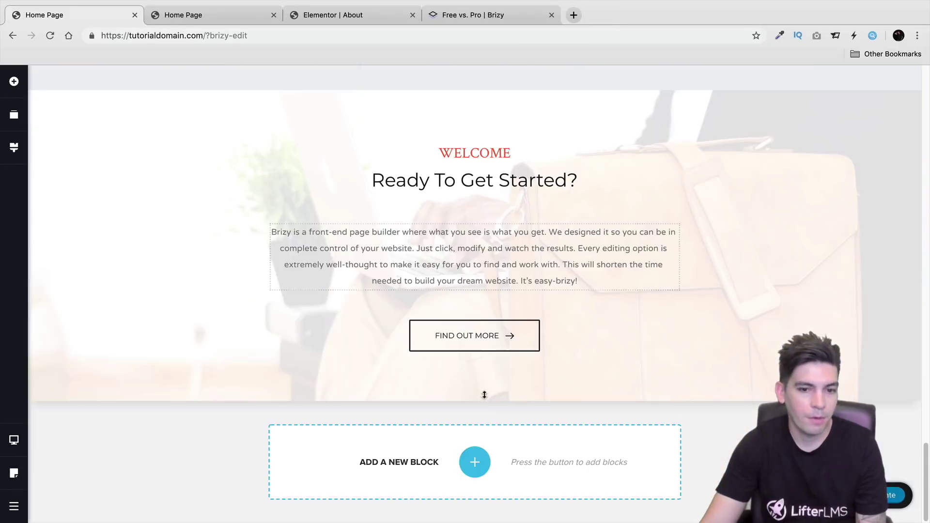
left_click(474, 458)
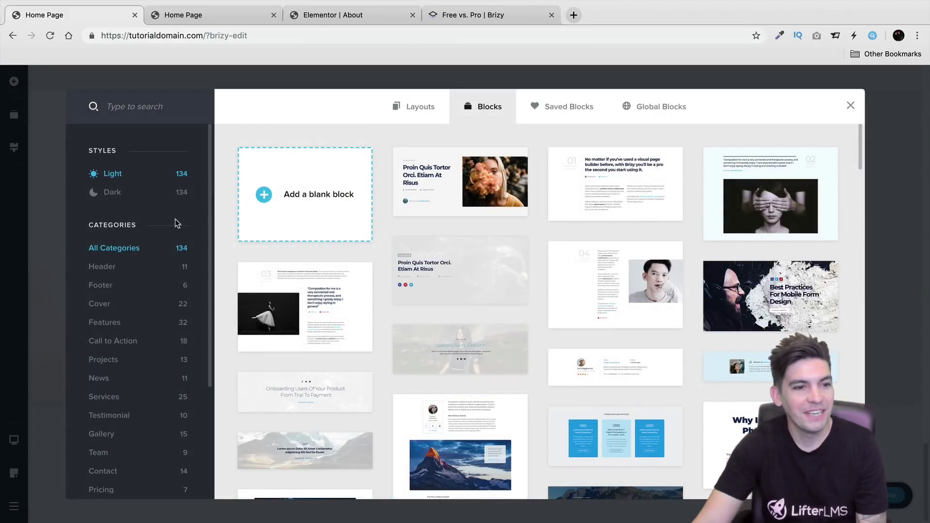
left_click(119, 270)
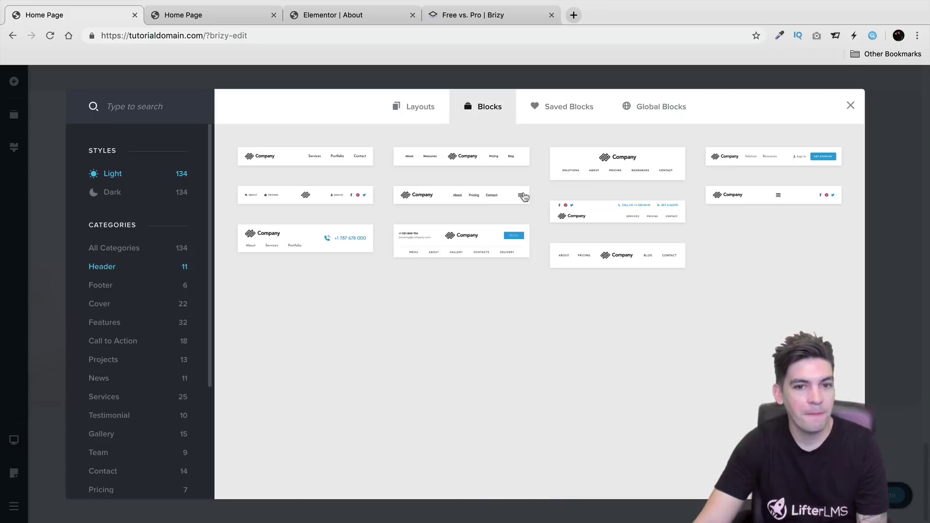
left_click(459, 237)
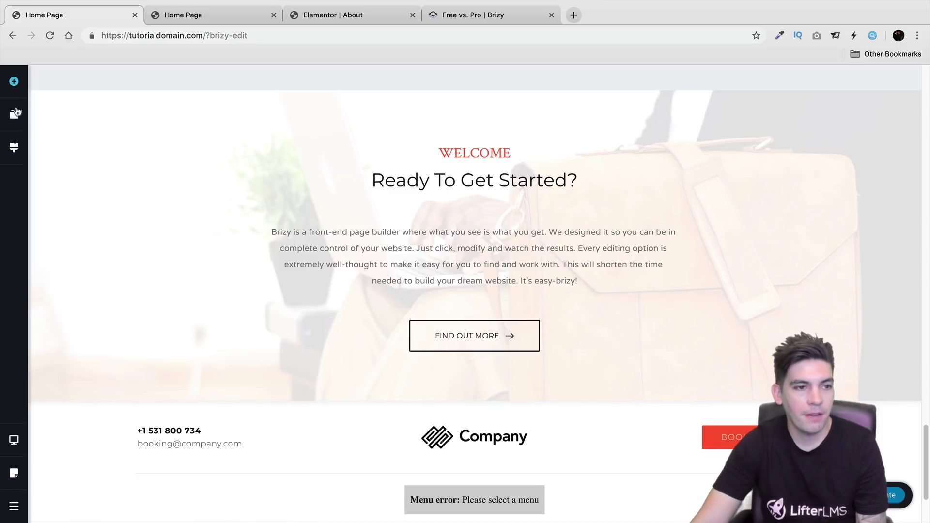
left_click(14, 114)
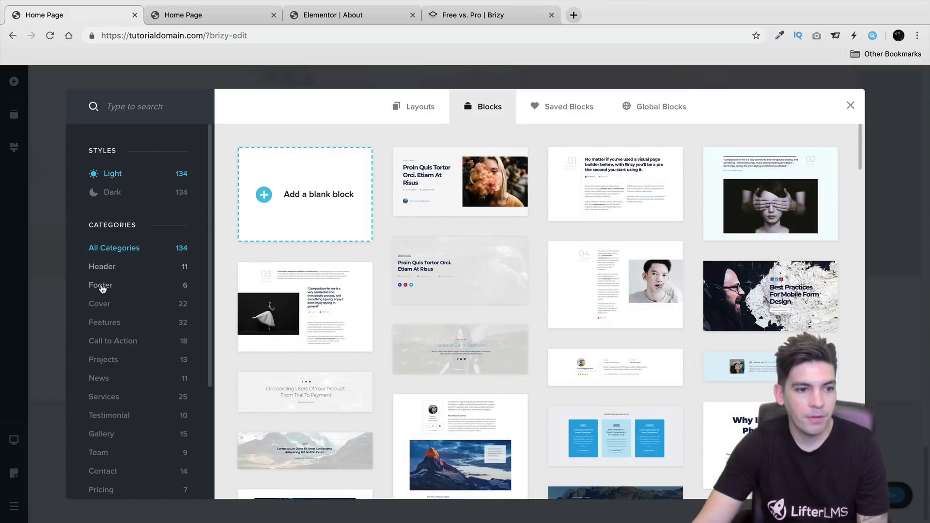
left_click(103, 287)
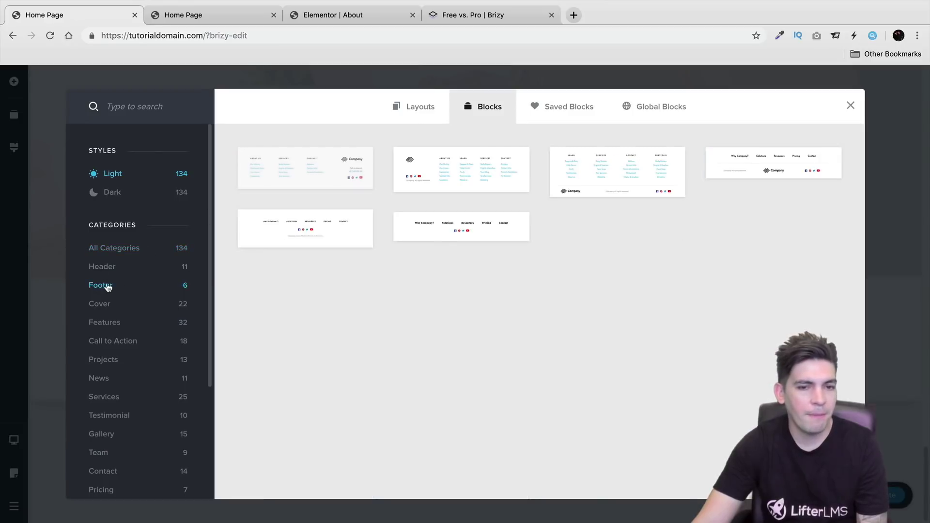
Add the four-column links footer and drag the Company header to the top of the block order
left_click(483, 189)
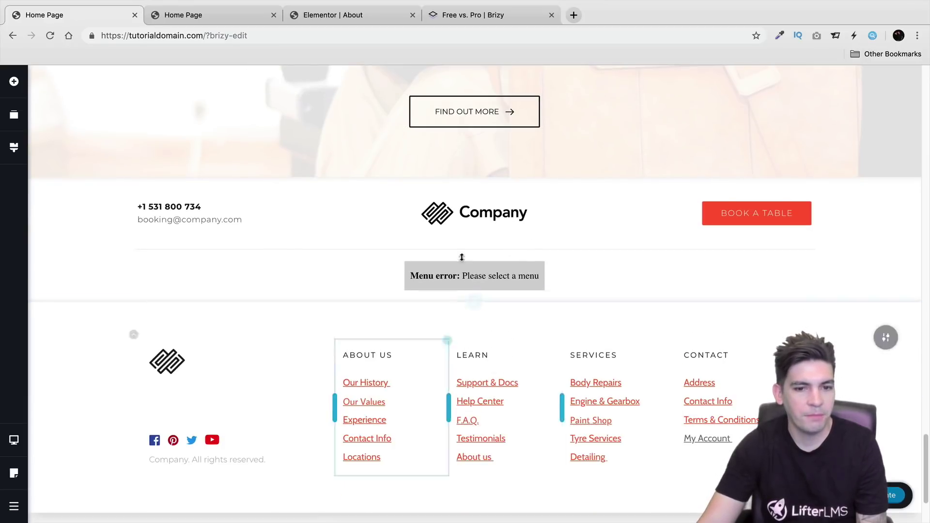
left_click(14, 115)
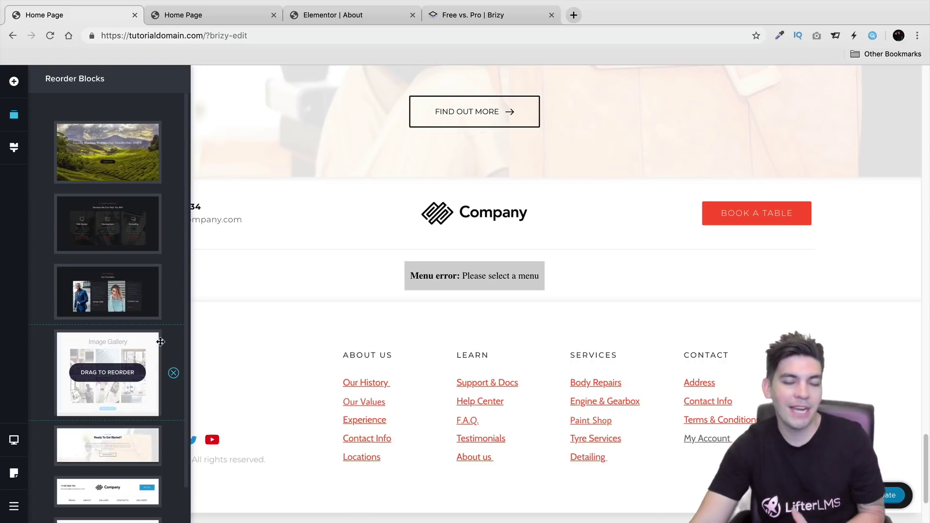
scroll(131, 410, "down", 1)
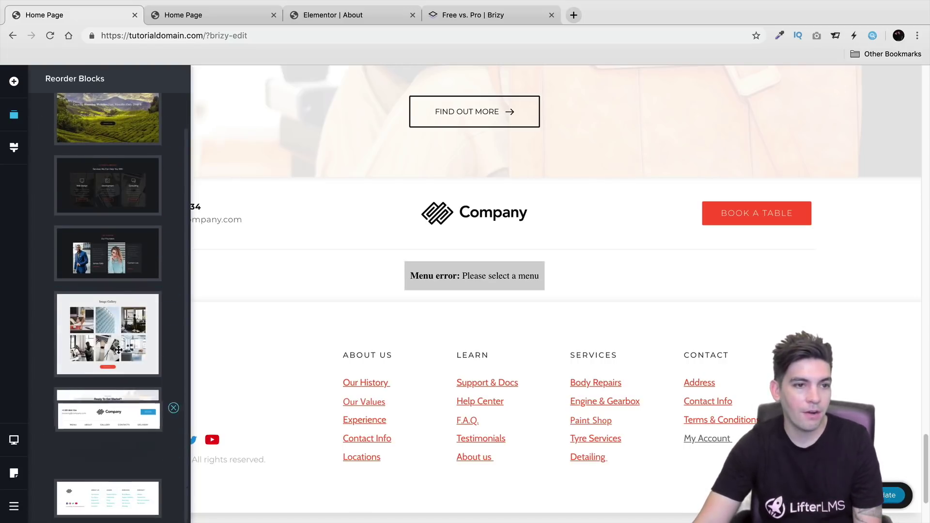
left_click_drag(126, 450, 130, 121)
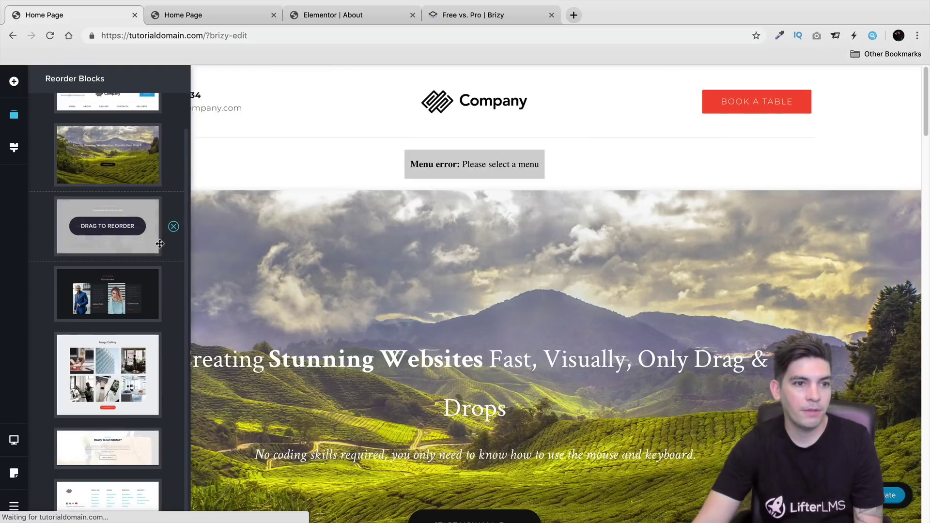
scroll(275, 324, "down", 20)
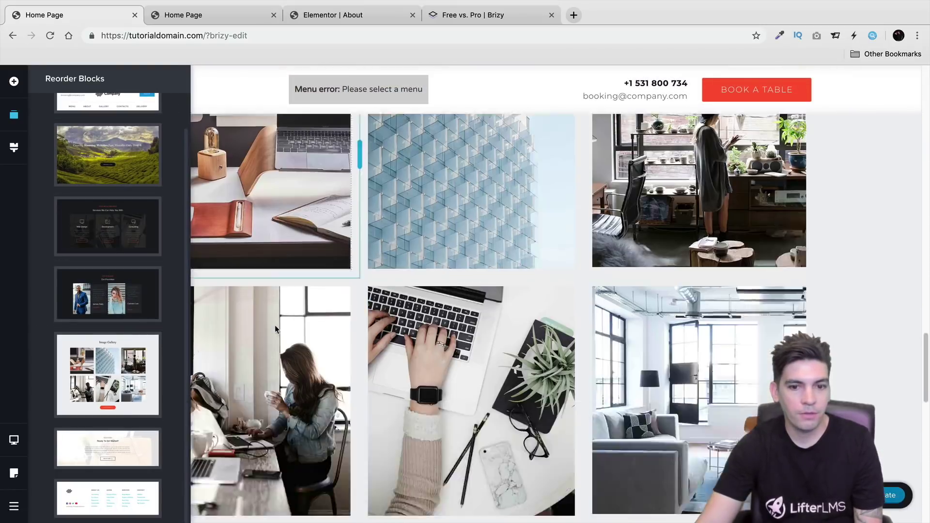
scroll(275, 329, "up", 20)
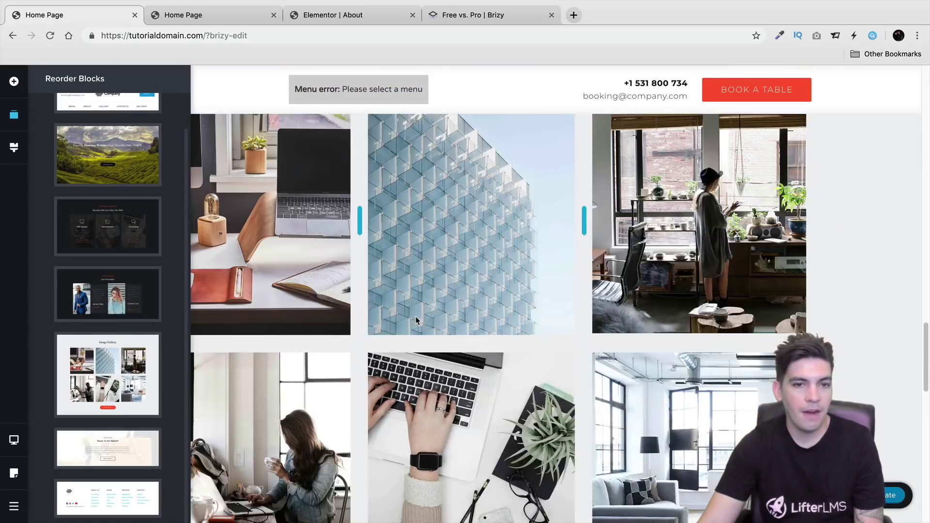
scroll(419, 312, "up", 5)
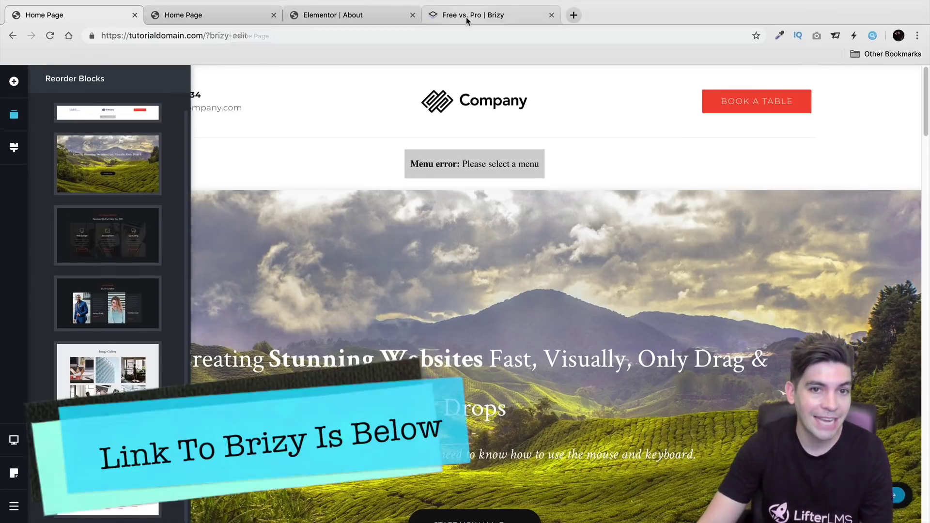
Scroll through Brizy's Free vs Pro feature comparison, then switch back to the Brizy homepage tab
left_click(466, 17)
scroll(428, 232, "up", 4)
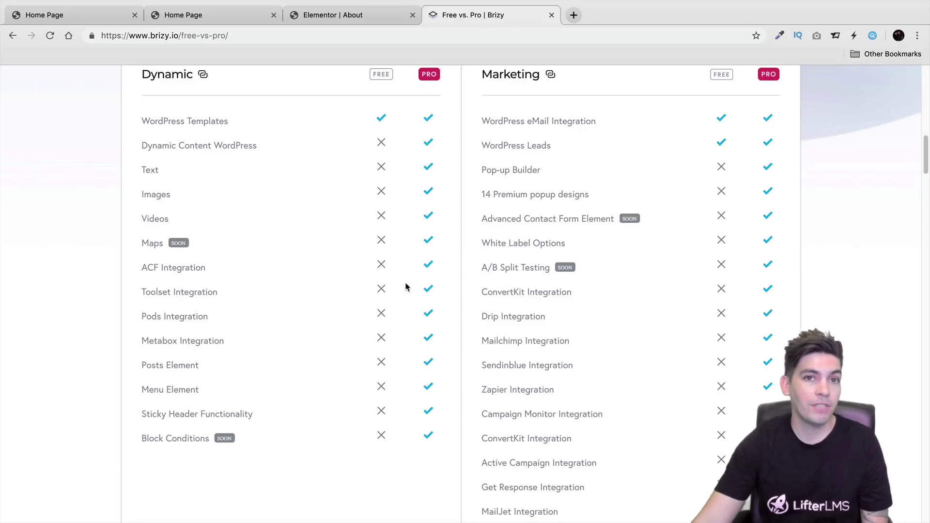
scroll(399, 333, "up", 10)
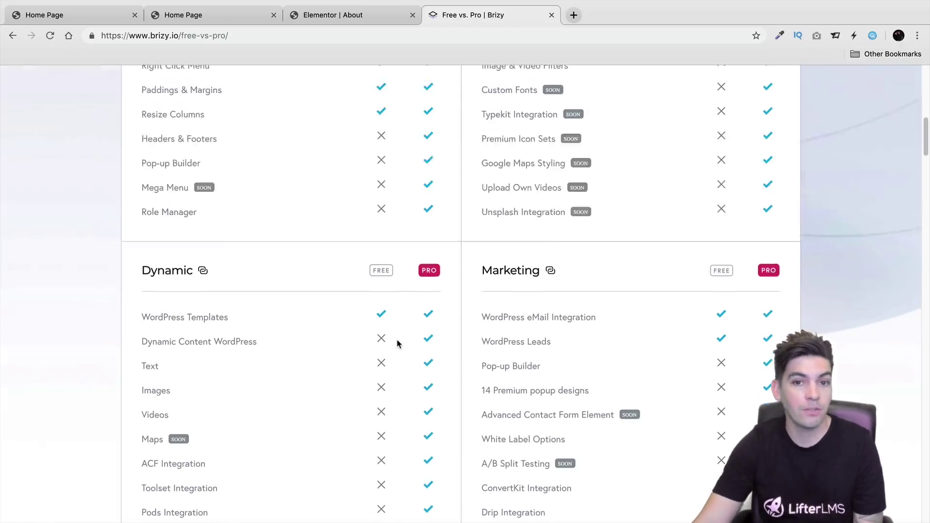
scroll(387, 323, "up", 2)
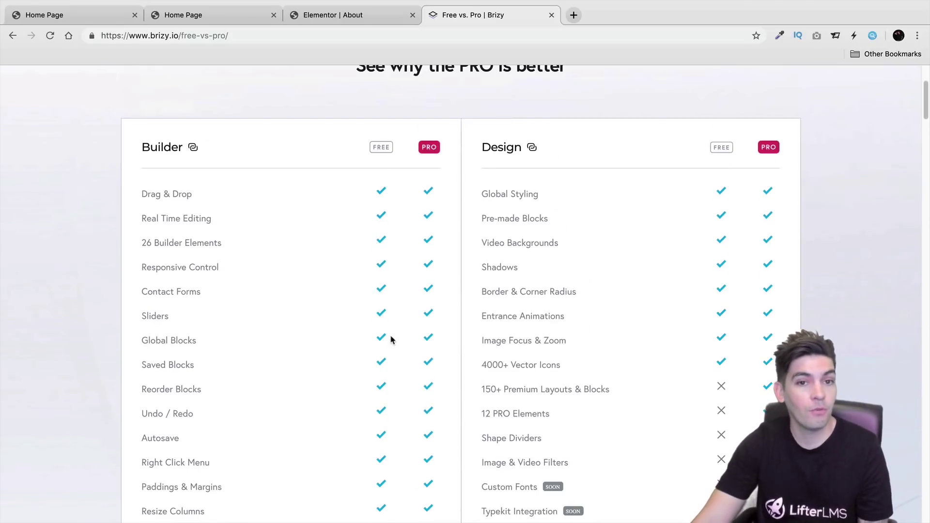
scroll(392, 339, "down", 2)
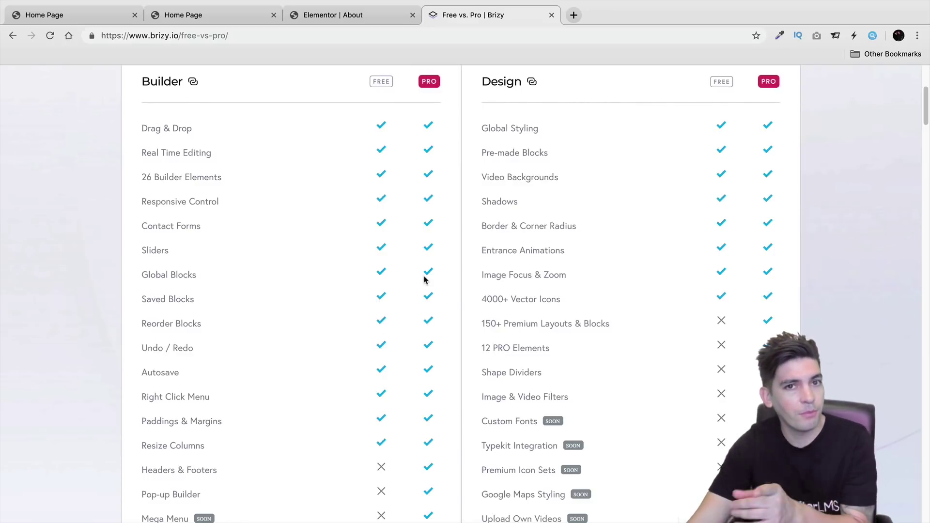
scroll(425, 280, "down", 2)
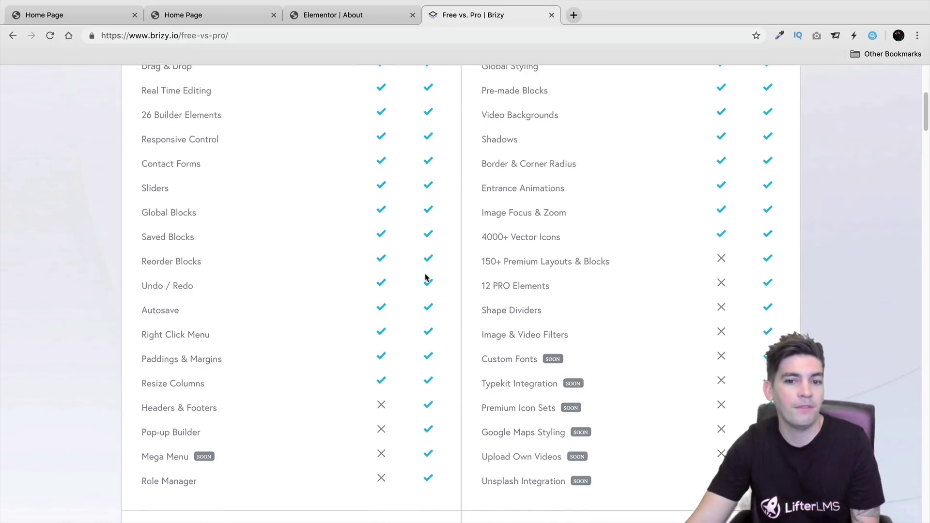
scroll(425, 277, "down", 10)
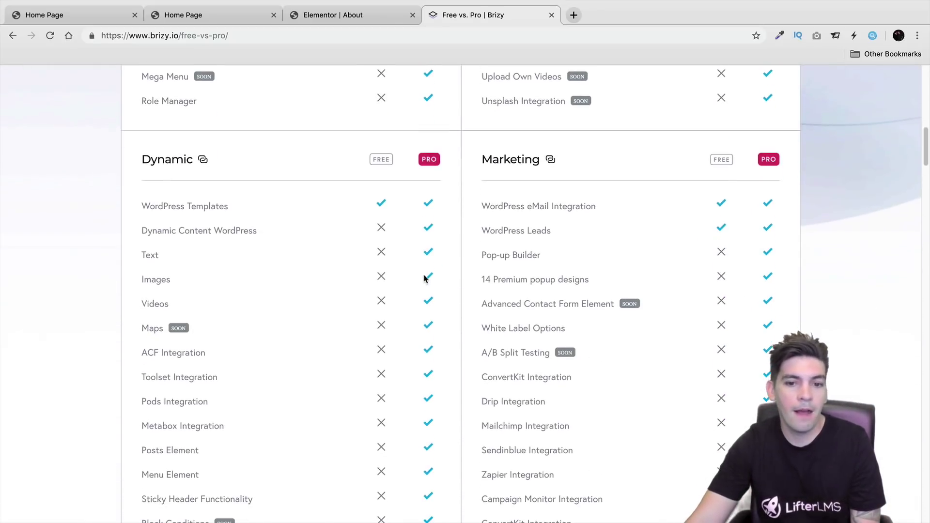
left_click(185, 18)
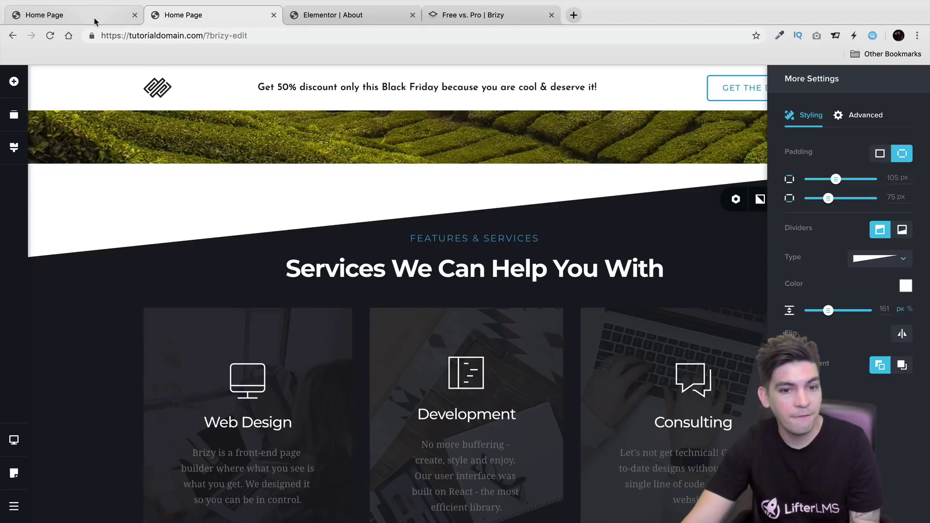
In the other homepage editor, close Reorder Blocks and drag the hero's bottom padding shorter
left_click(96, 22)
left_click(329, 271)
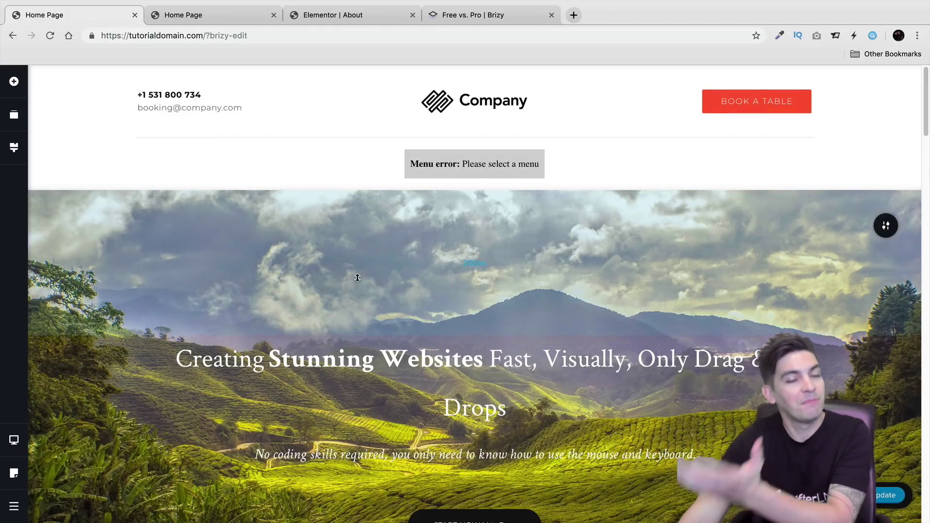
scroll(358, 278, "down", 6)
mouse_move(353, 271)
left_mouse_down()
mouse_move(360, 220)
mouse_move(377, 231)
left_mouse_up()
Try repositioning FEATURES & SERVICES and widening the Development column, then bring forward Elementor's About editor
scroll(431, 363, "down", 2)
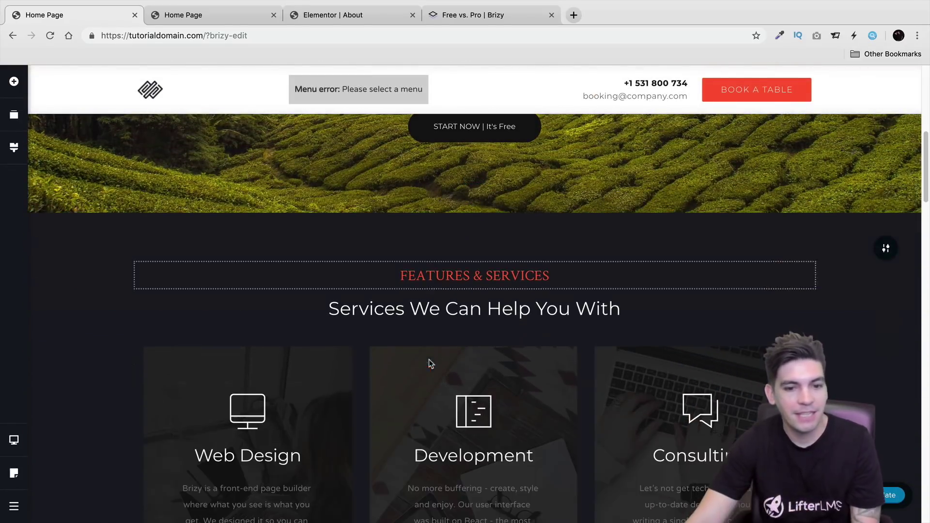
mouse_move(470, 276)
left_mouse_down()
mouse_move(475, 326)
mouse_move(475, 276)
left_mouse_up()
scroll(480, 291, "down", 5)
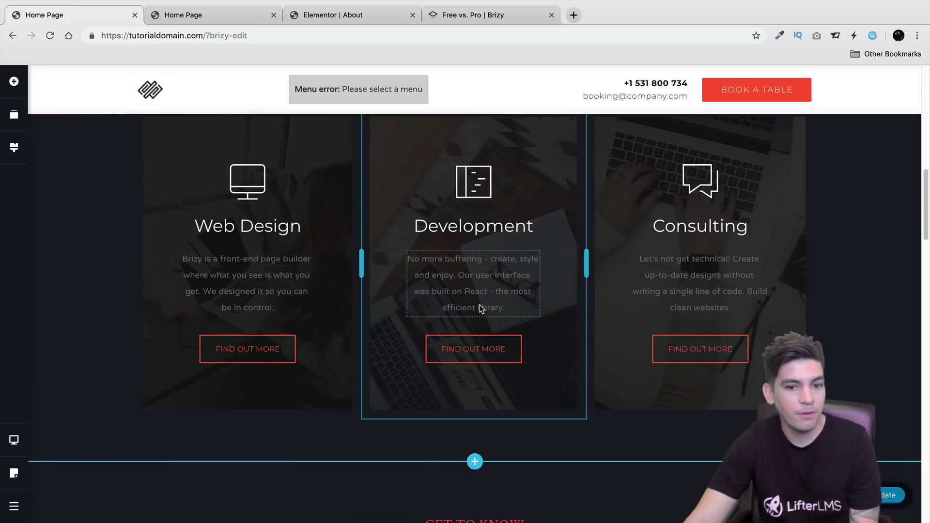
mouse_move(587, 264)
left_mouse_down()
mouse_move(624, 270)
mouse_move(584, 261)
left_mouse_up()
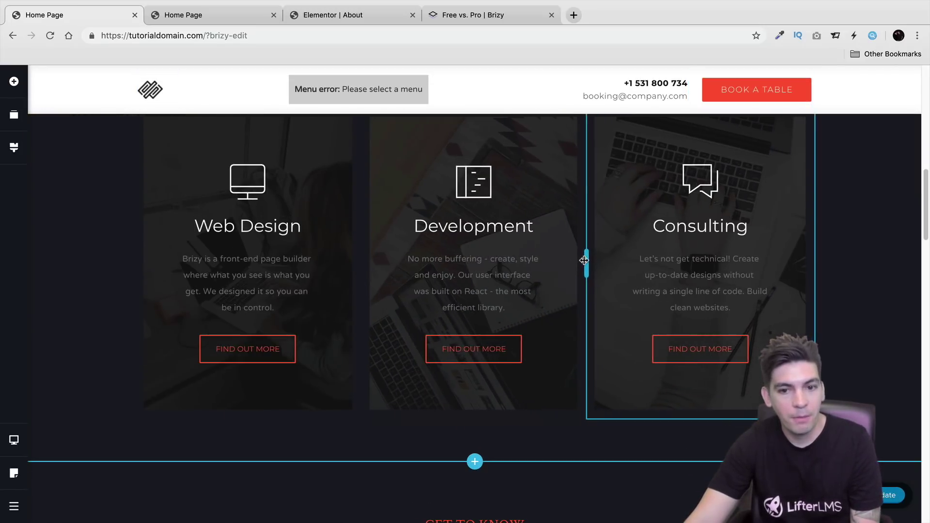
left_click_drag(339, 16, 209, 16)
Close the template library and drag the third team card into second place on the About page
left_click(802, 99)
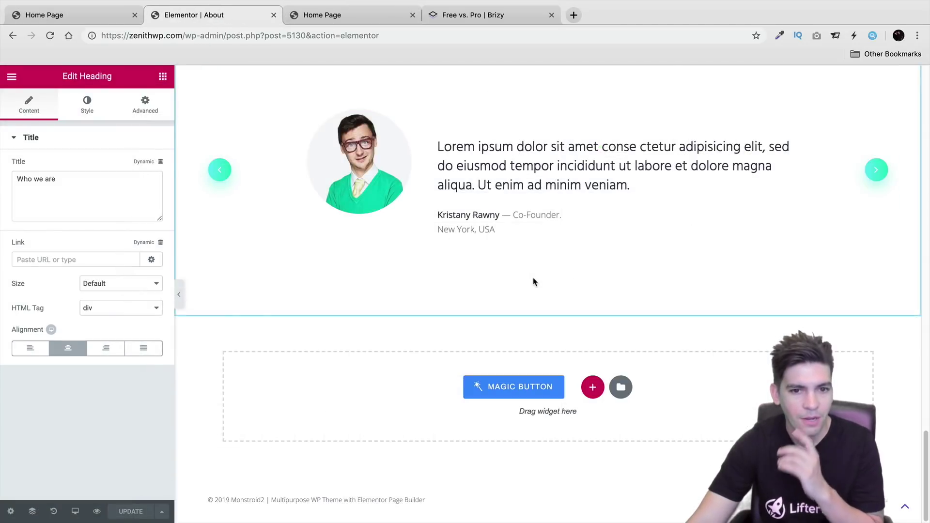
scroll(535, 286, "up", 5)
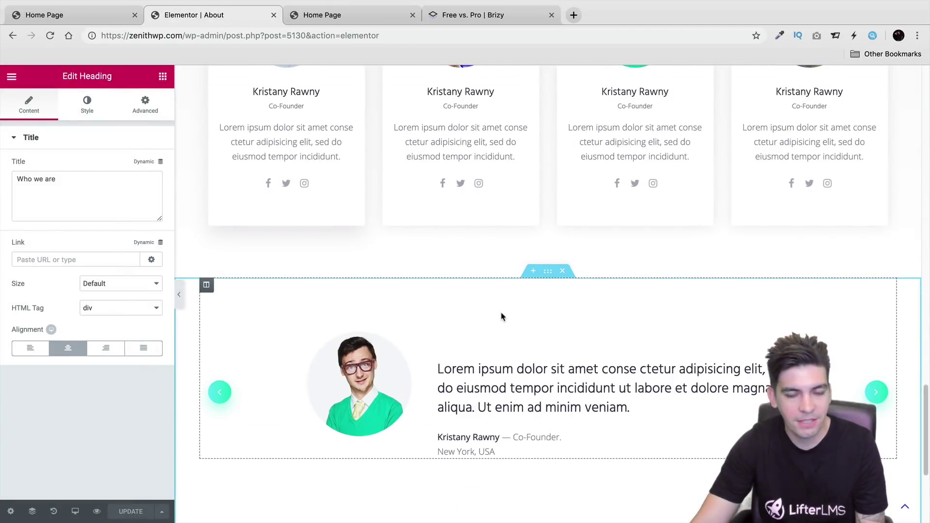
scroll(501, 317, "up", 5)
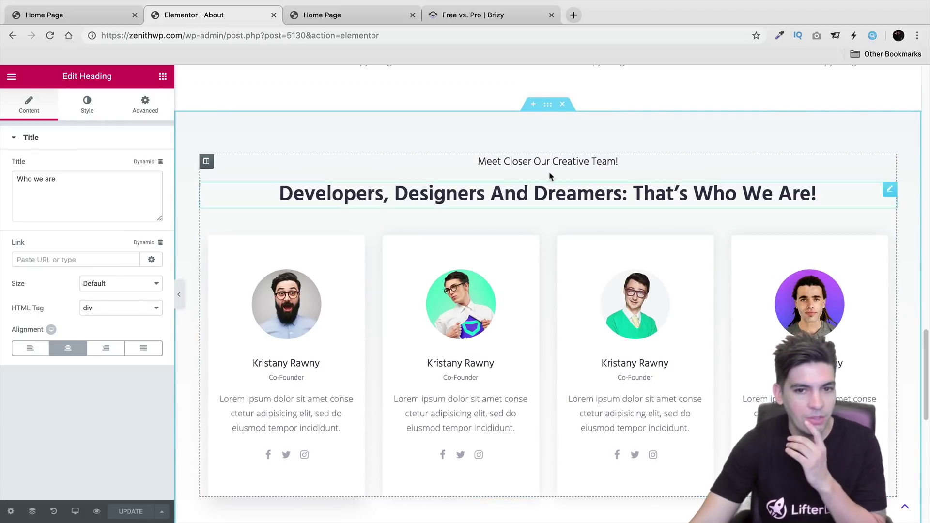
left_click(541, 192)
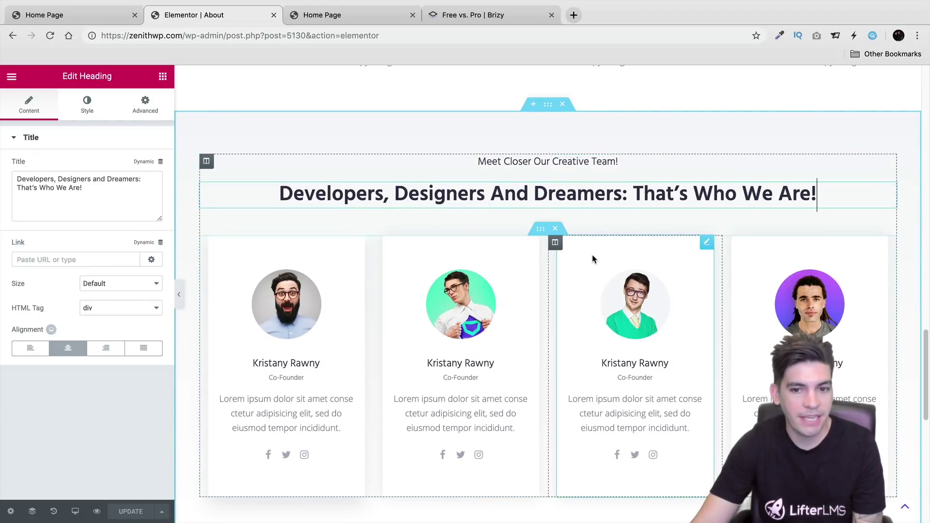
left_click_drag(555, 242, 463, 245)
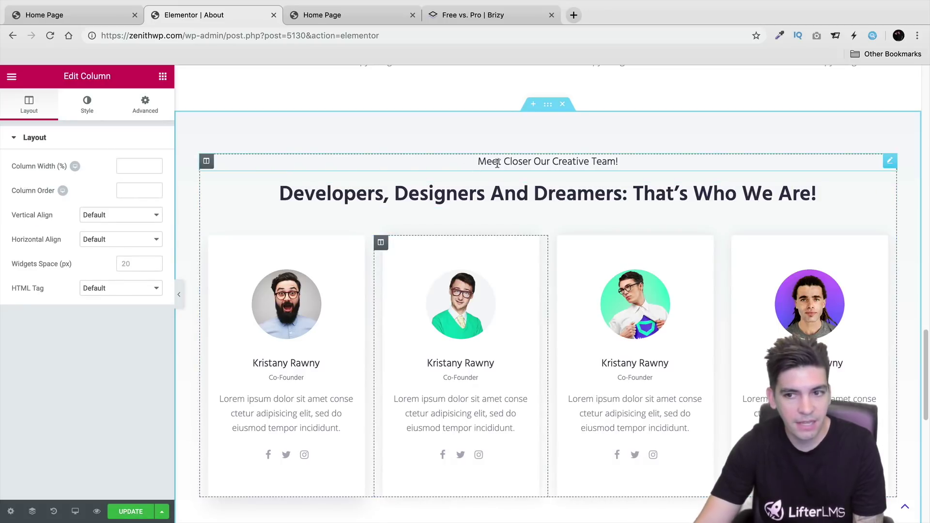
Try dragging the 'Meet Closer Our Creative Team!' heading, then scroll back up the About page
mouse_move(888, 165)
left_mouse_down()
mouse_move(872, 179)
mouse_move(873, 202)
mouse_move(889, 193)
mouse_move(880, 164)
left_mouse_up()
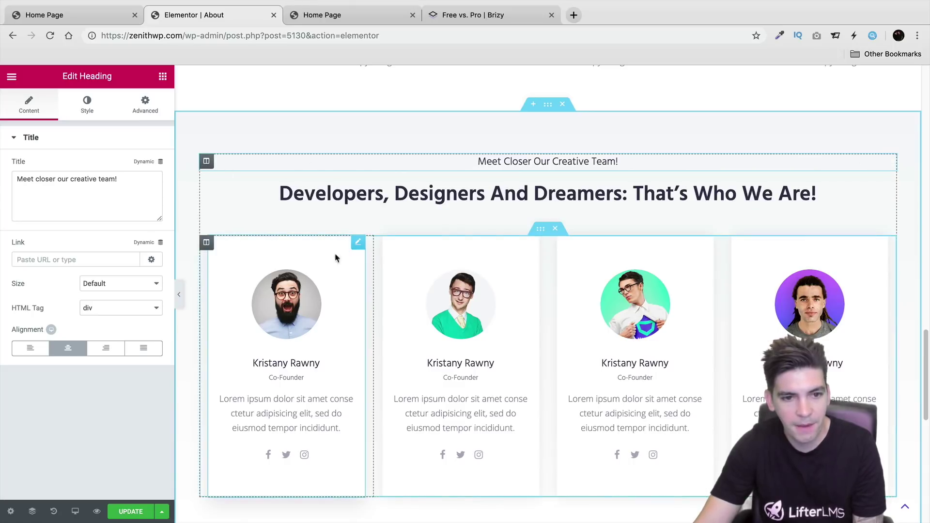
scroll(365, 258, "up", 3)
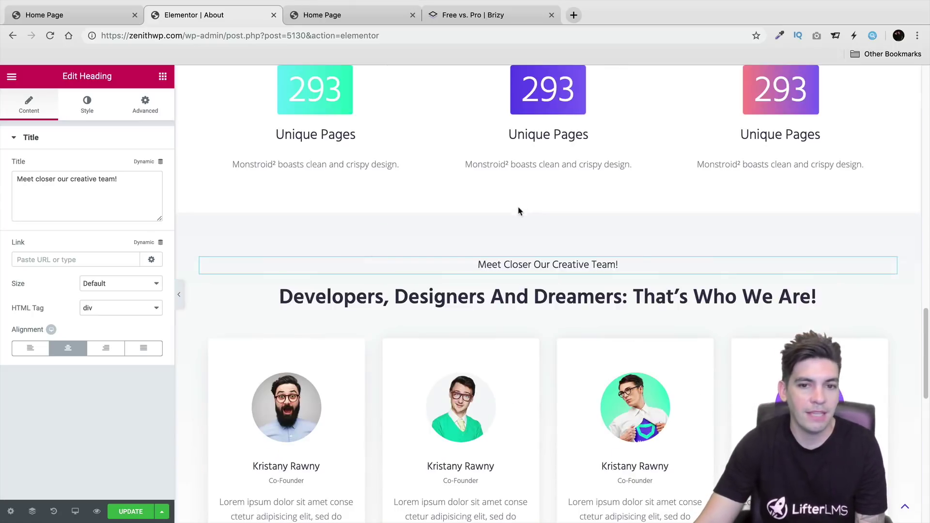
scroll(521, 218, "up", 3)
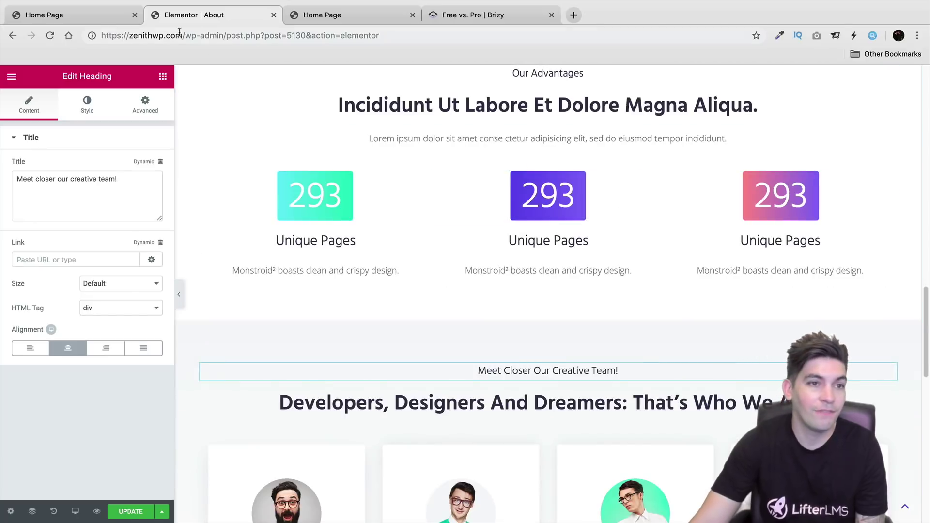
Switch to the first Brizy homepage editor and scroll up to check it
left_click(322, 17)
left_click(121, 16)
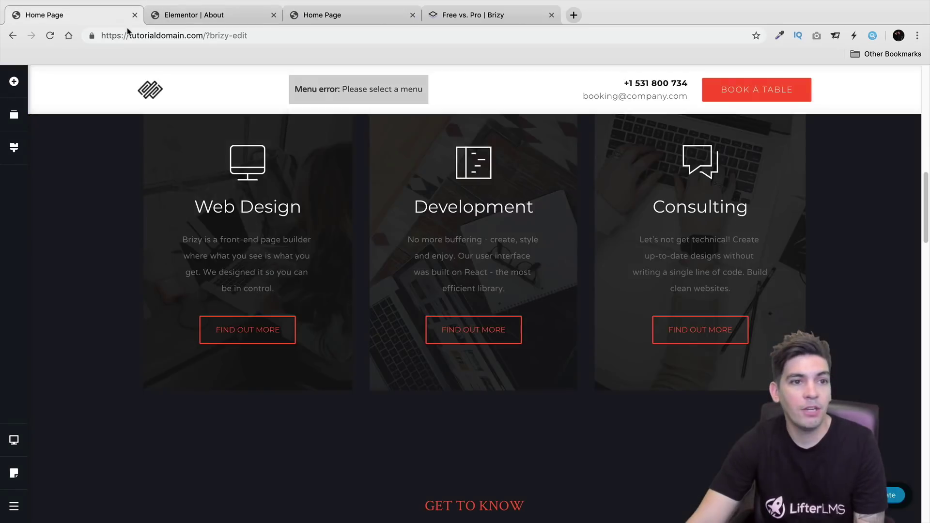
scroll(262, 378, "up", 10)
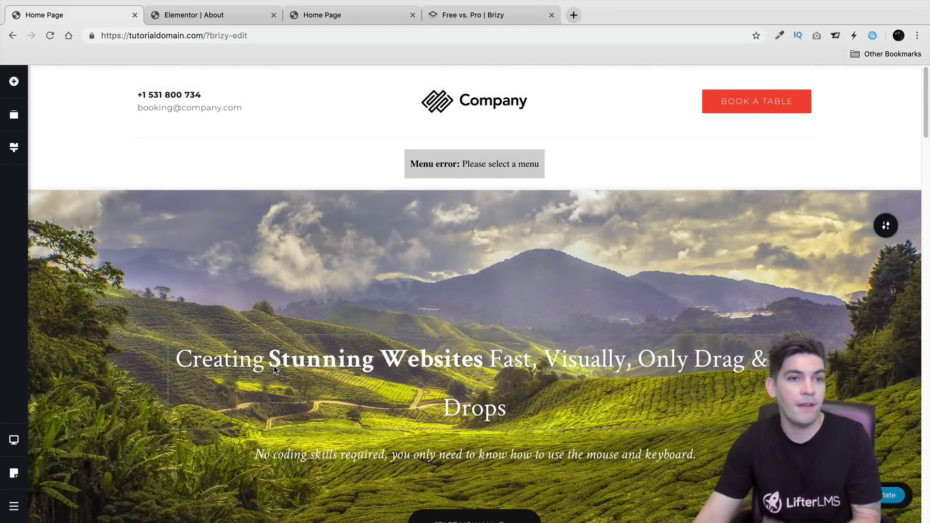
Return to Elementor's About page and scroll to its top to review it
left_click(211, 15)
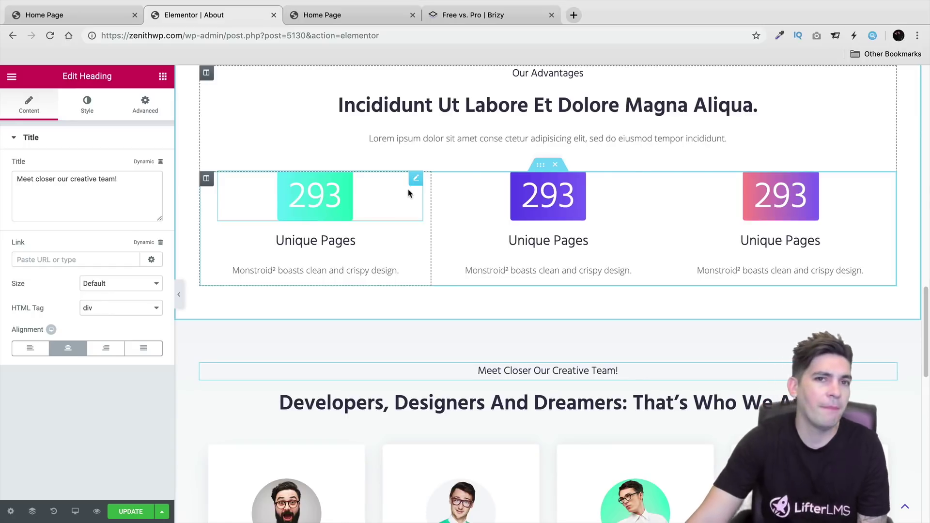
scroll(408, 193, "up", 6)
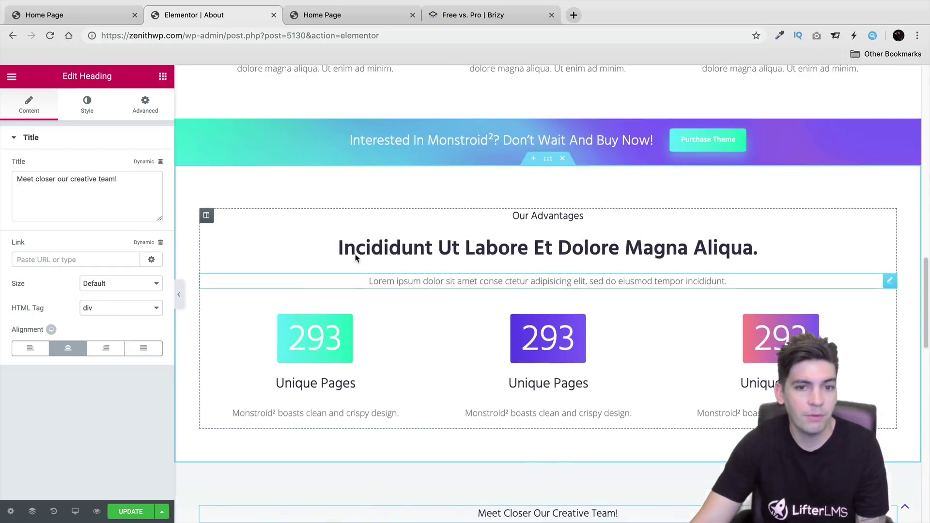
scroll(355, 265, "up", 10)
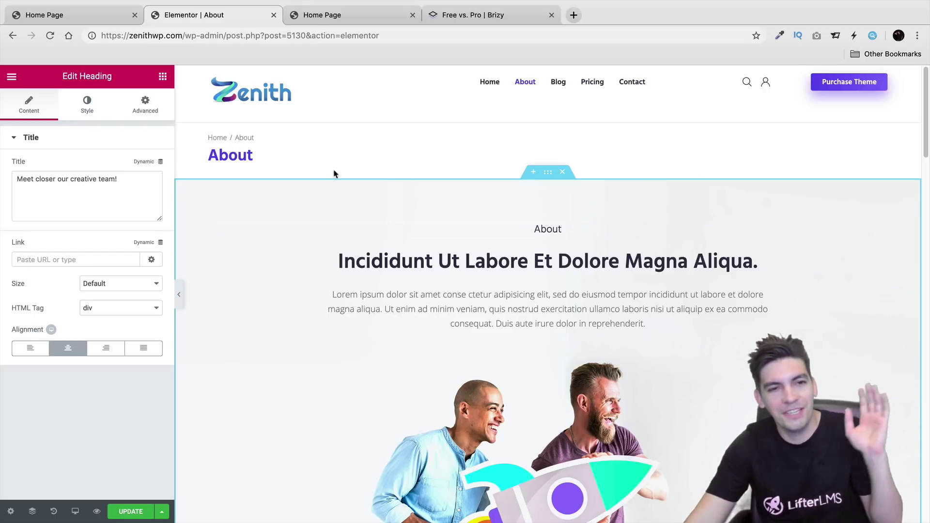
Go back to the Brizy homepage editor with the Company header above the mountain hero
left_click(81, 19)
scroll(228, 271, "down", 5)
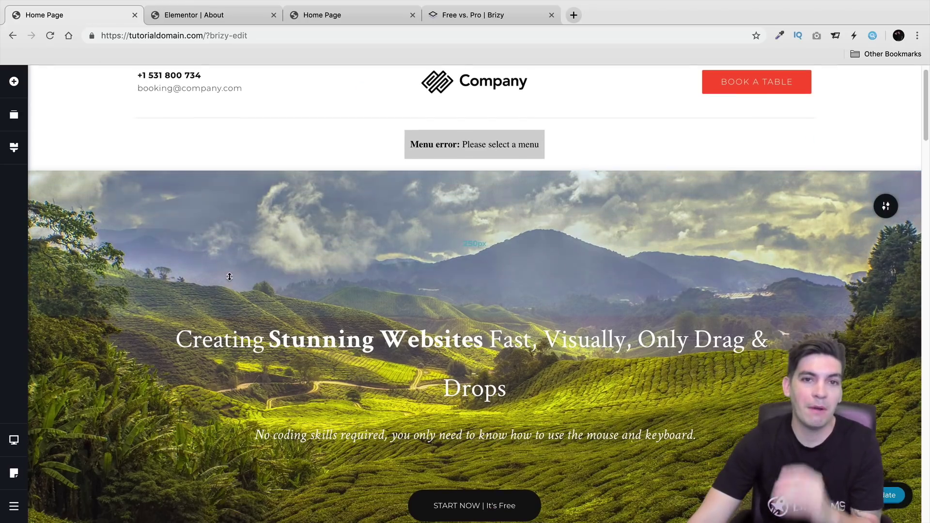
scroll(228, 270, "up", 3)
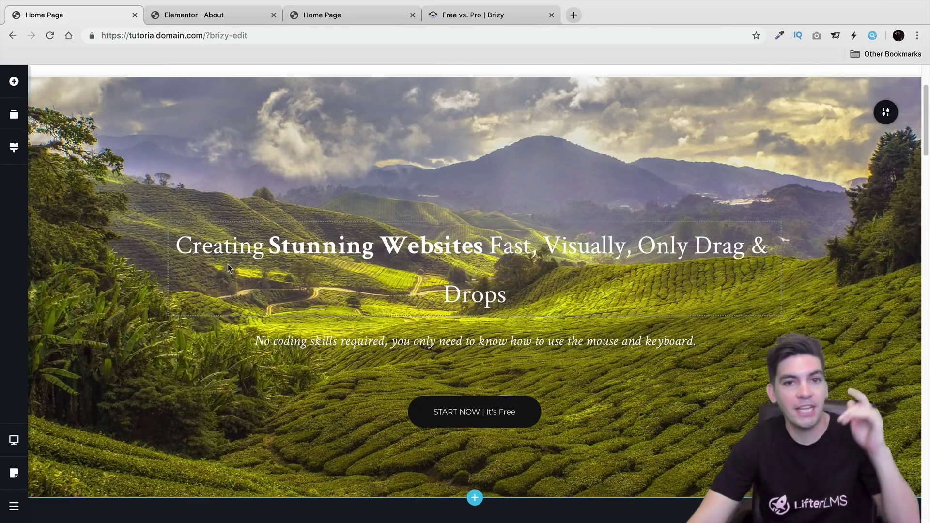
scroll(231, 260, "down", 1)
scroll(232, 266, "down", 2)
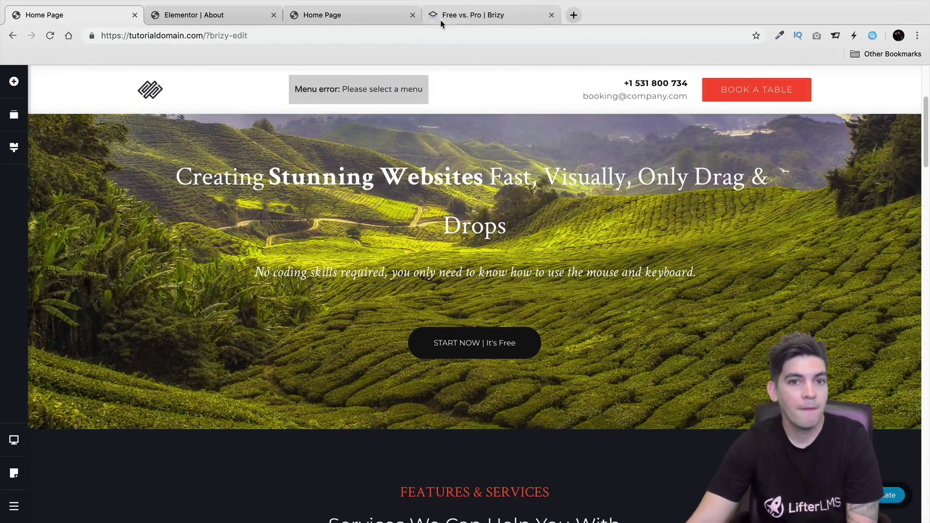
Open Brizy's PRO Pricing page from the Free vs Pro comparison and scroll to the plans
left_click(442, 21)
scroll(380, 272, "up", 8)
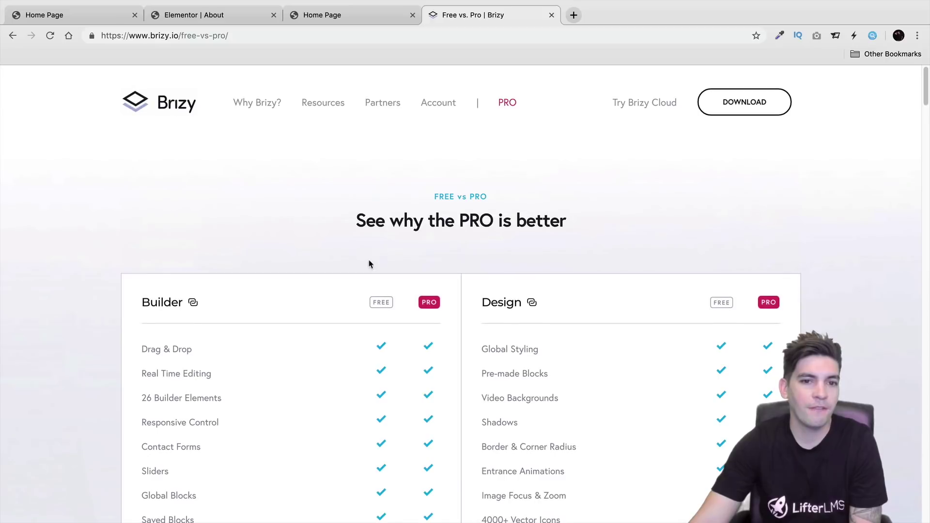
left_click(499, 106)
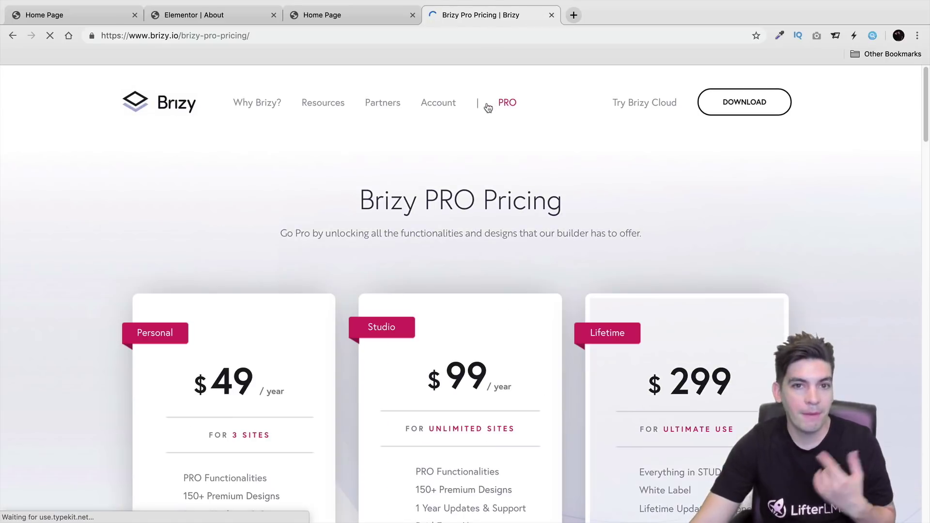
scroll(369, 230, "down", 3)
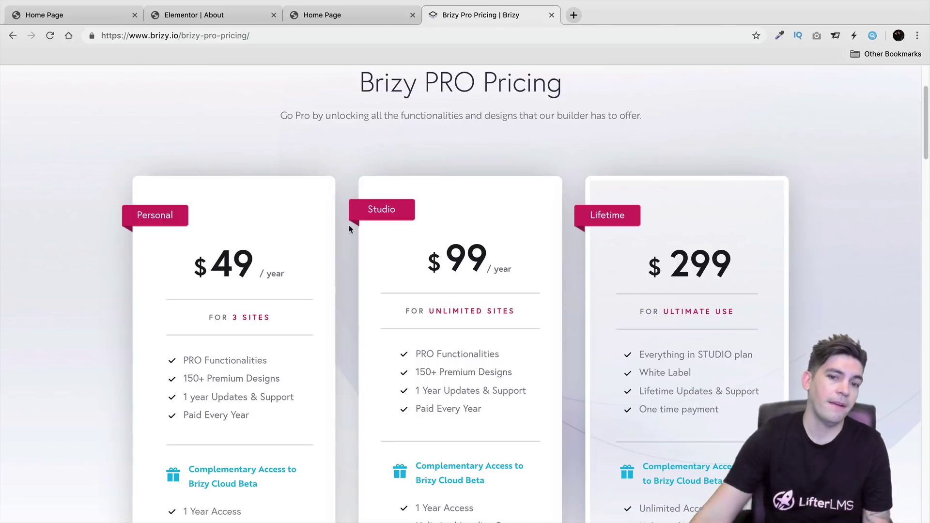
Highlight the One time payment feature and Lifetime plan name, then return to the homepage editor
left_click_drag(722, 410, 640, 410)
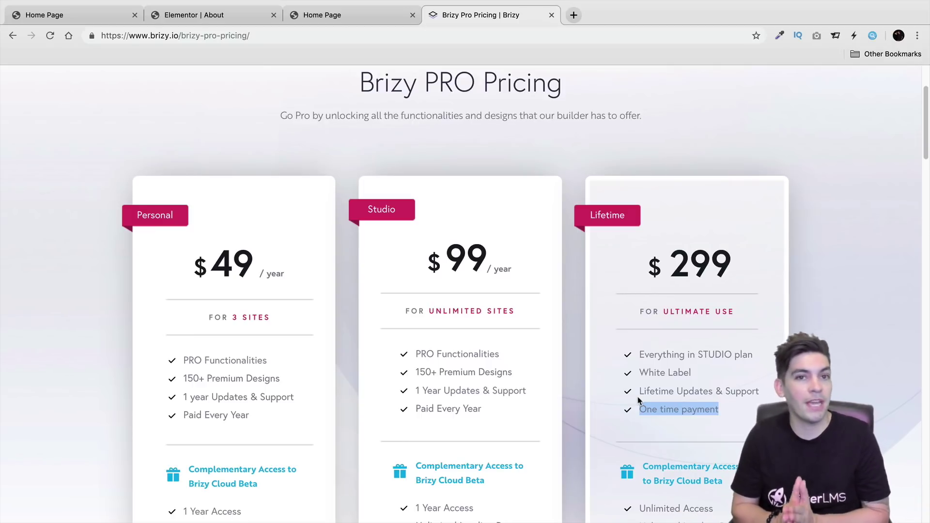
double_click(612, 213)
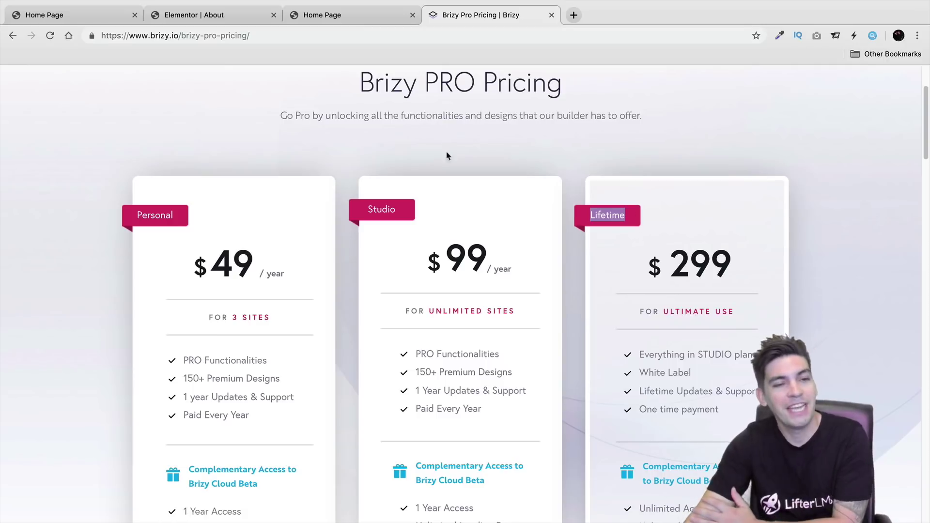
left_click(98, 15)
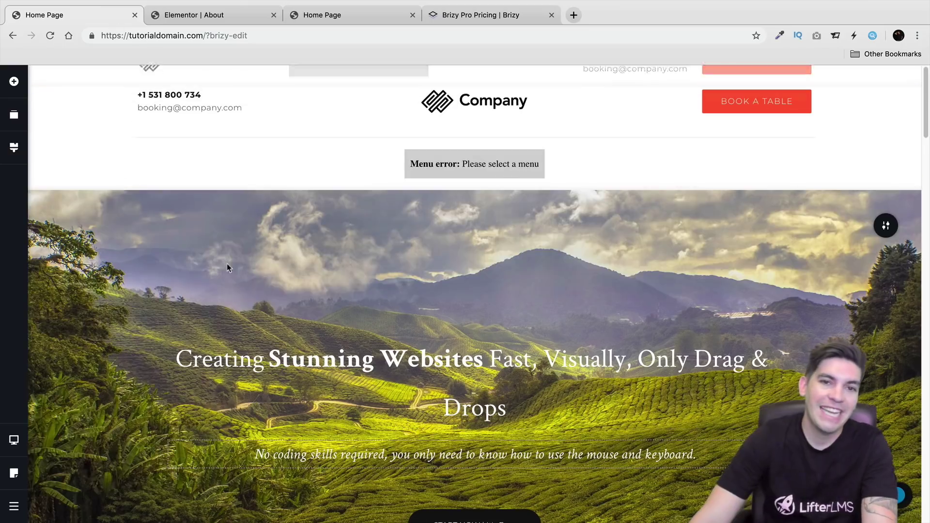
scroll(248, 262, "down", 5)
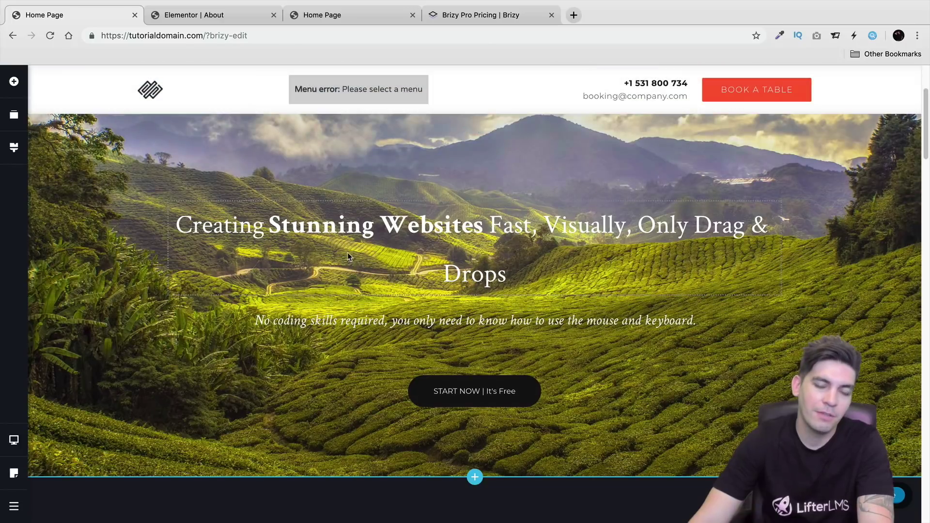